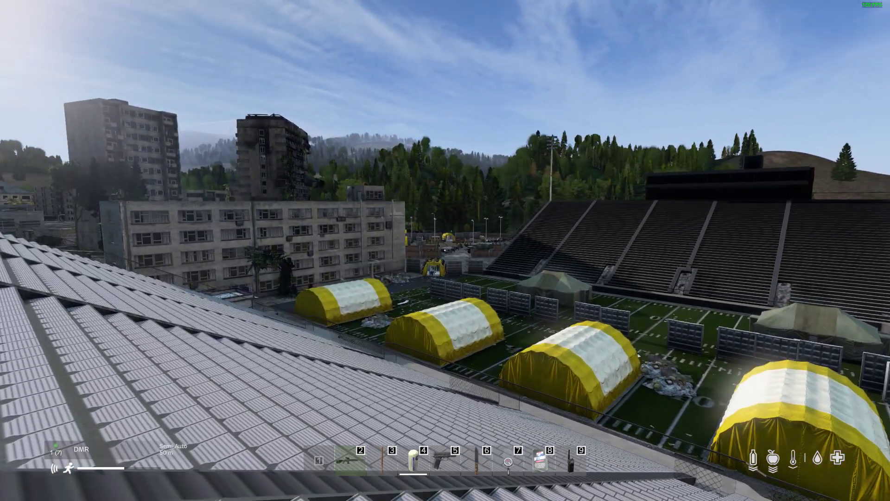
Walk along the stadium stands to the chain-link fence facing the apartment block.
key("w")
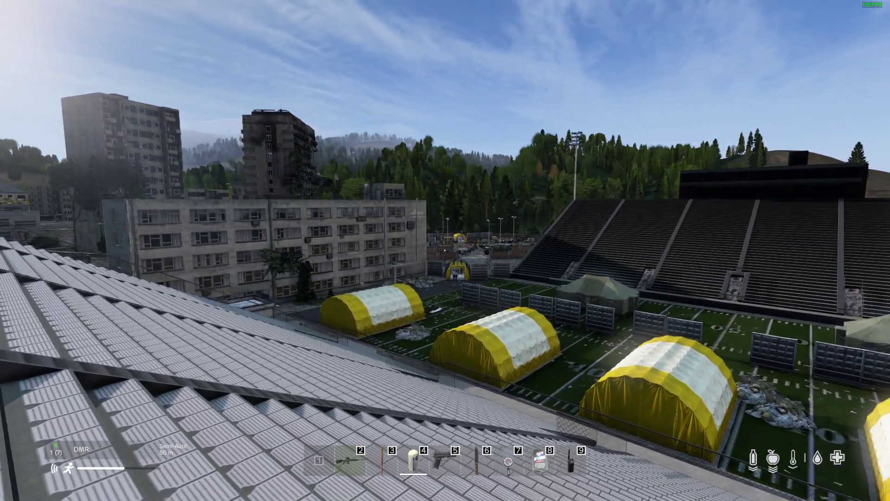
key("w")
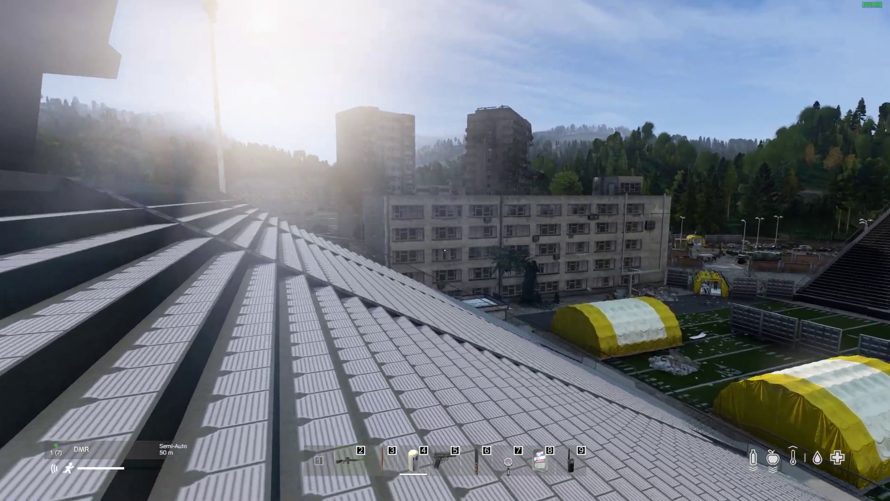
key("w")
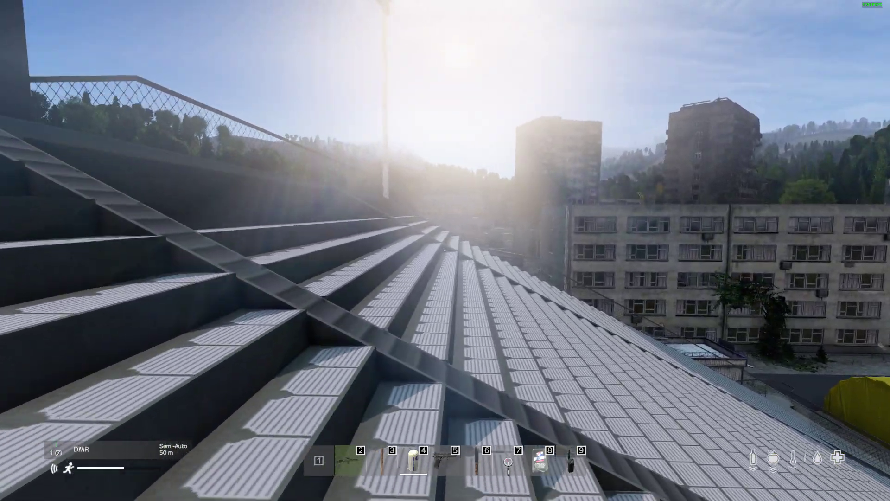
key("w")
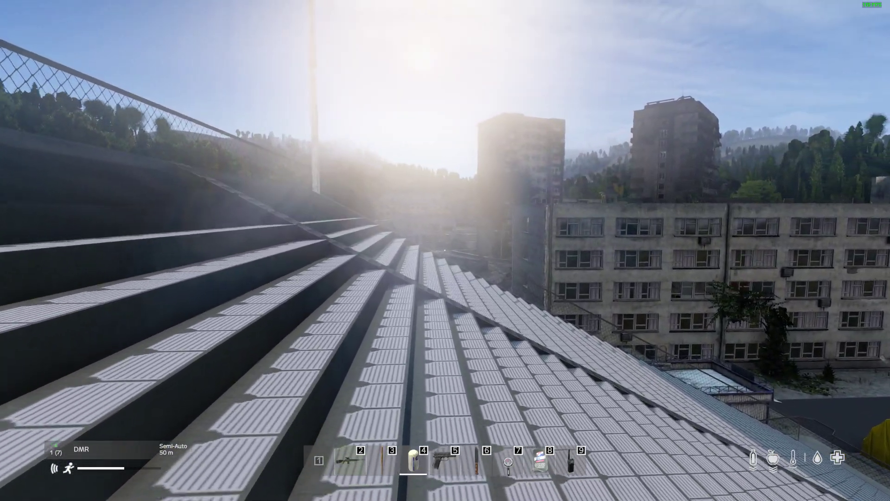
key("w")
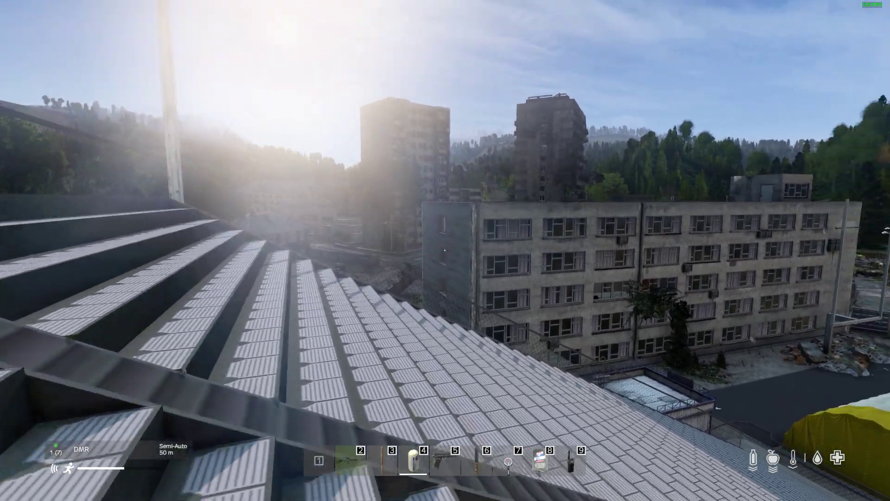
key("w")
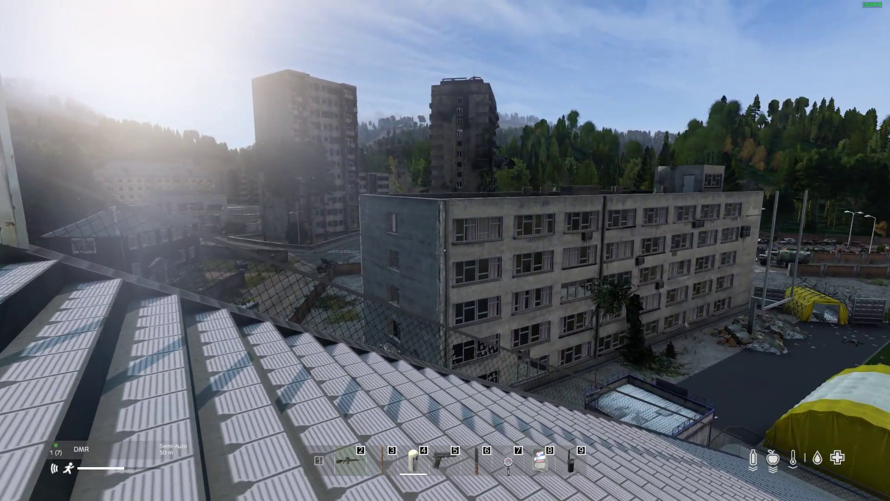
key("w")
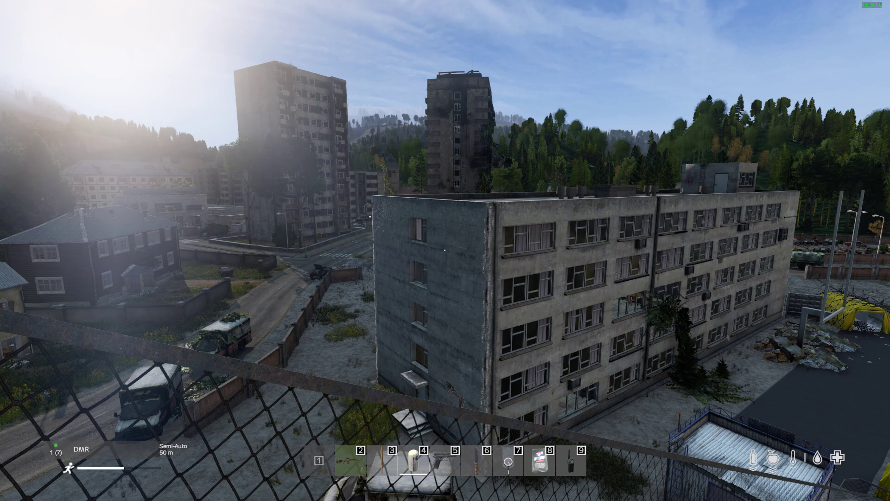
Enable the FreeCam server function in the ZomBerry admin tools.
key("m")
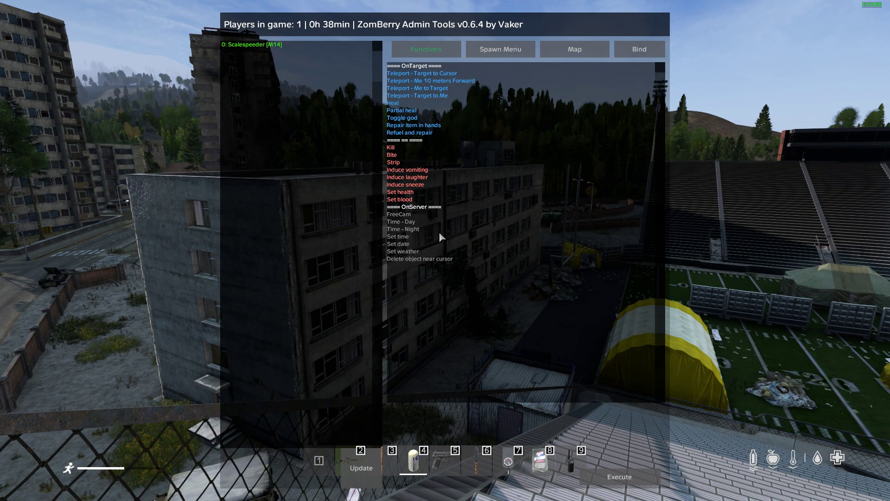
double_click(398, 214)
key("m")
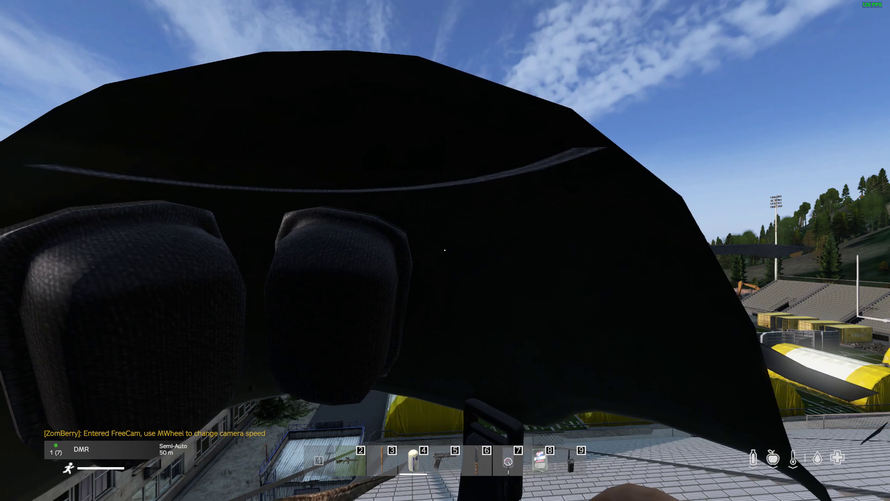
Fly the free camera from the stadium through the city, past Hotel Luxus and along the road beside the fire trucks.
key("w")
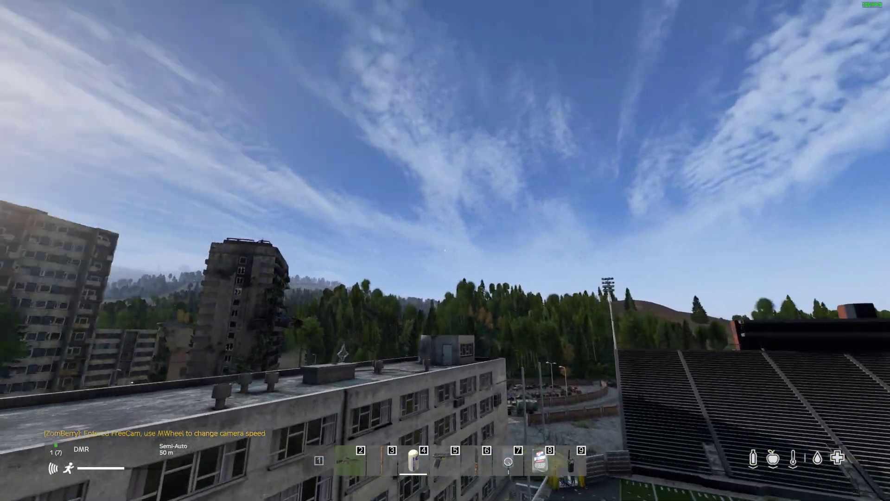
key("w")
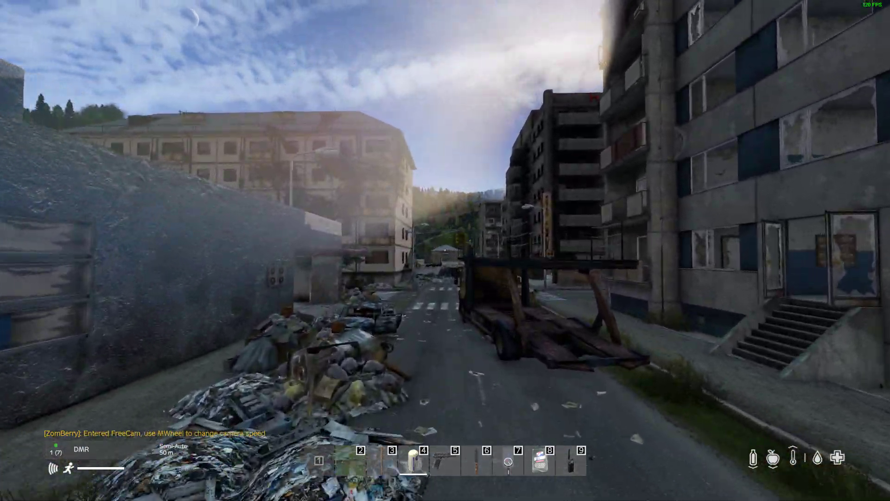
key("w")
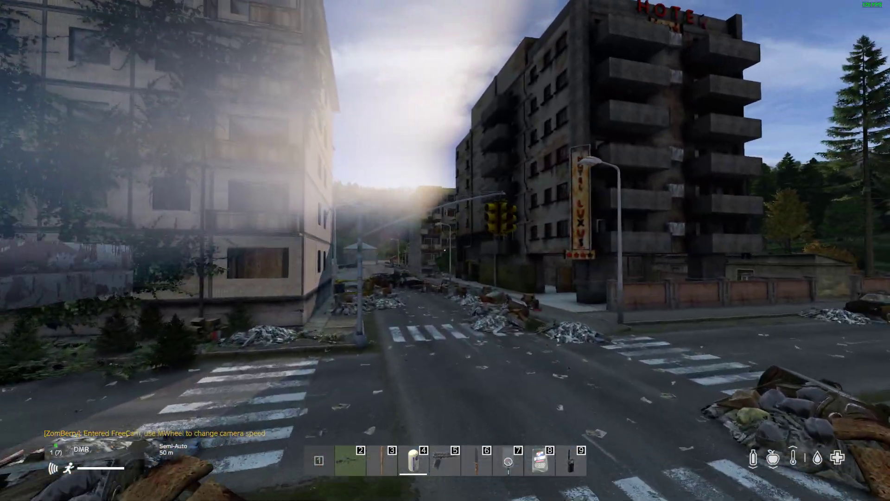
key("w")
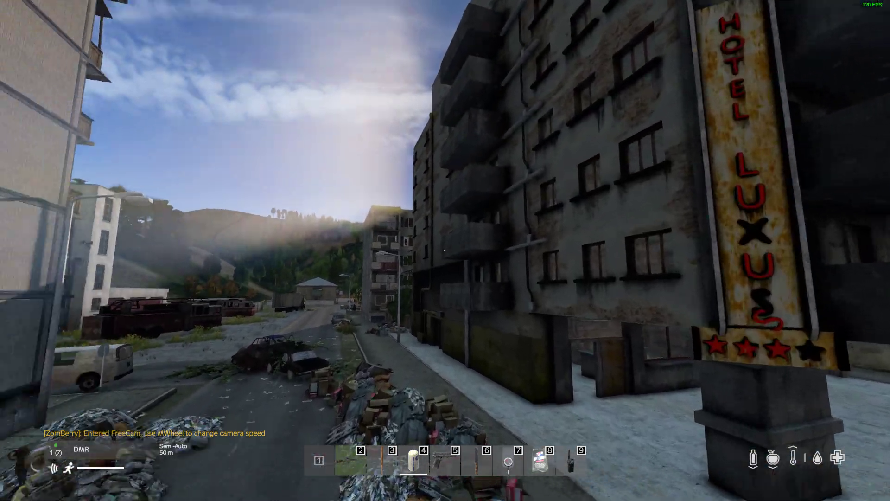
key("w")
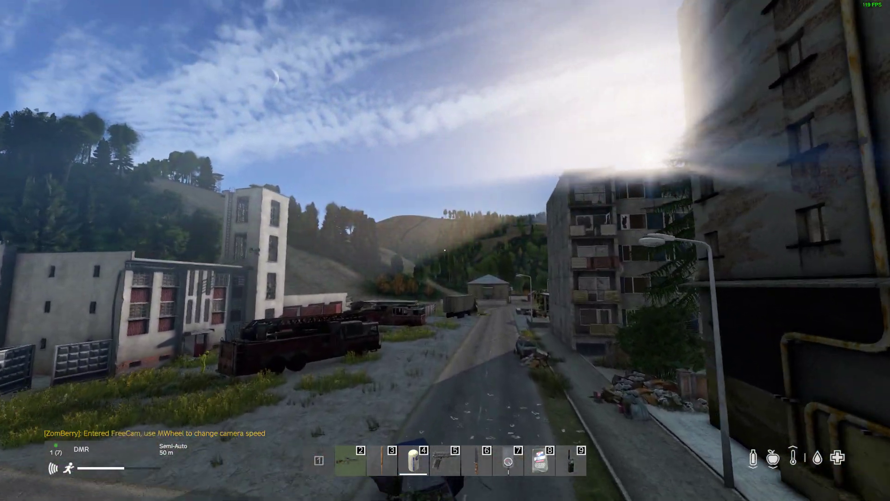
key("w")
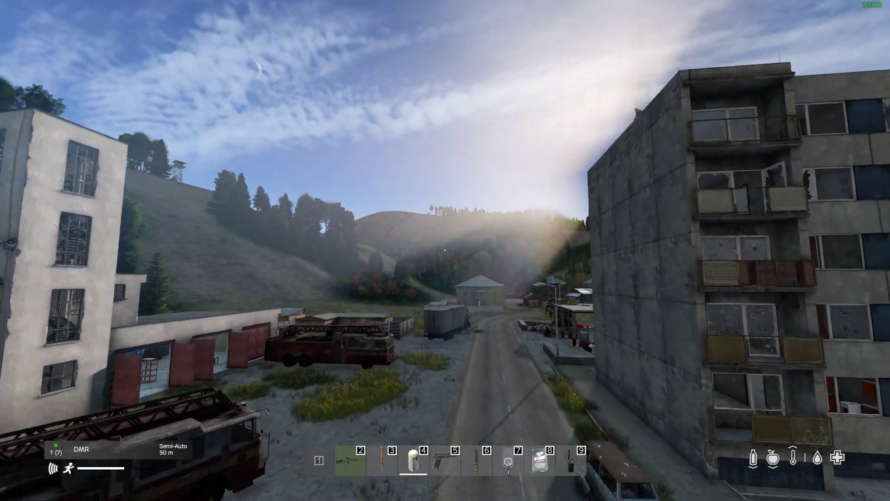
key("w")
key("w")
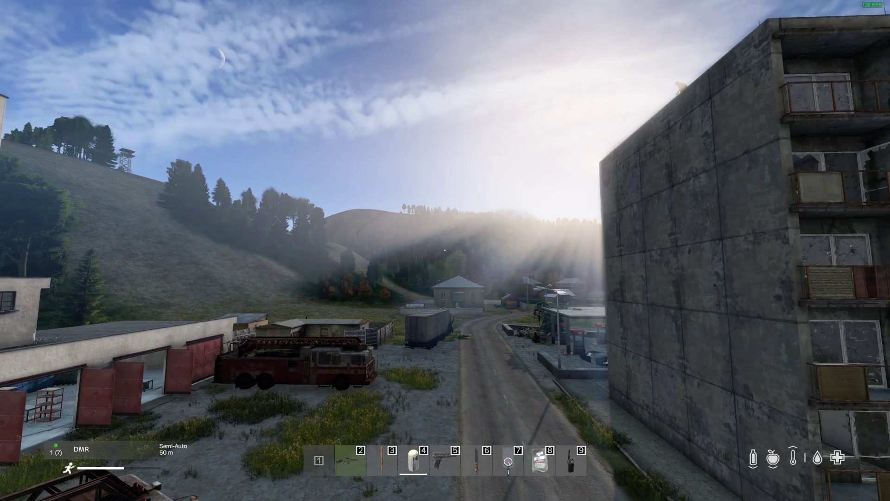
View the in-game terrain map zoomed out around Jackson Falls and Lakeland, and close it.
key("m")
scroll(422, 303, "down", 3)
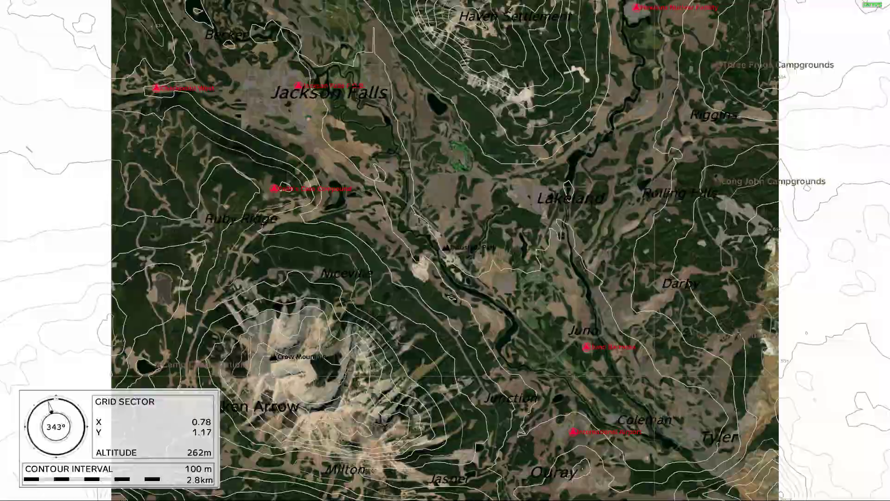
key("m")
Leave the multiplayer server and quit DayZ completely.
key("Escape")
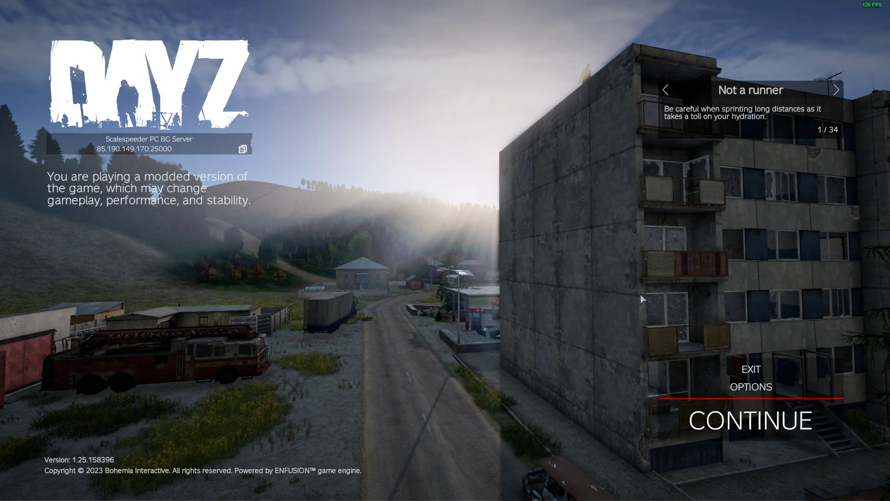
left_click(756, 369)
left_click(374, 287)
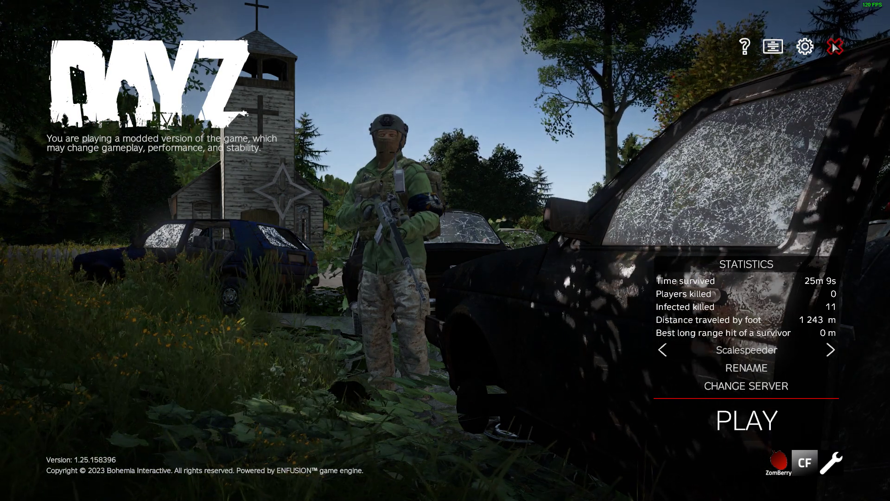
left_click(834, 46)
left_click(420, 278)
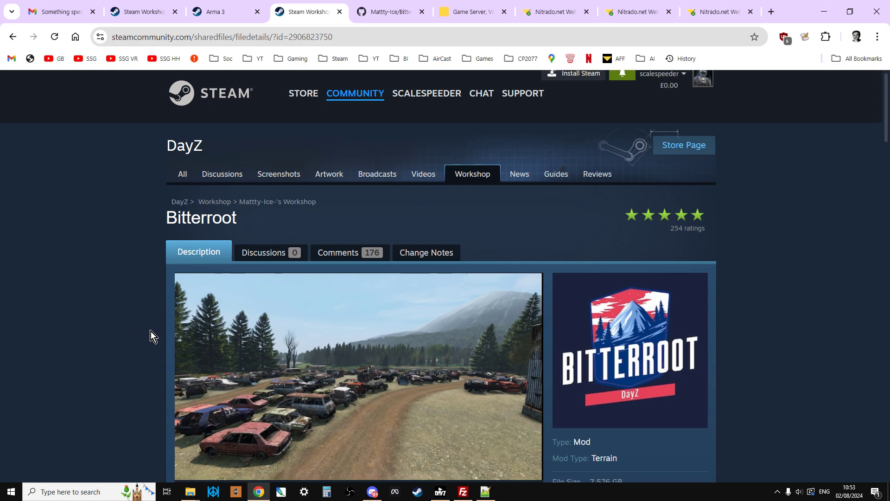
Examine the Bitterroot Workshop page's screenshots and mod details, highlighting the file size.
scroll(139, 338, "down", 6)
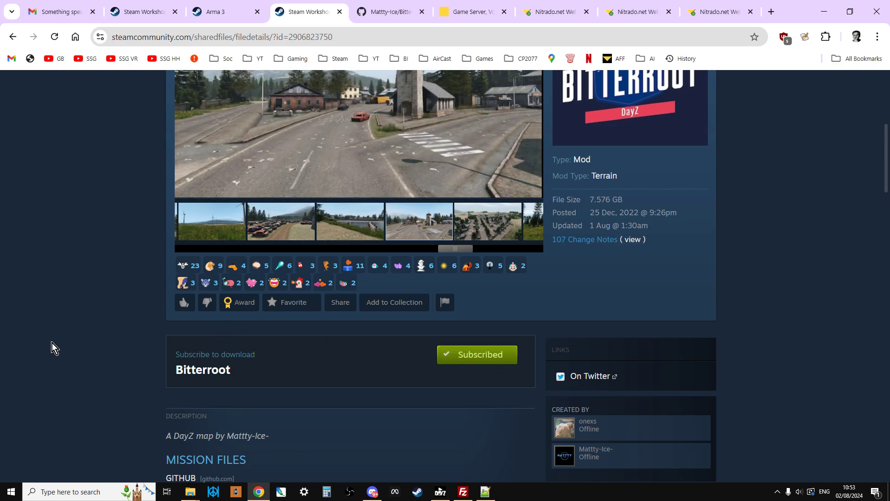
scroll(52, 343, "up", 3)
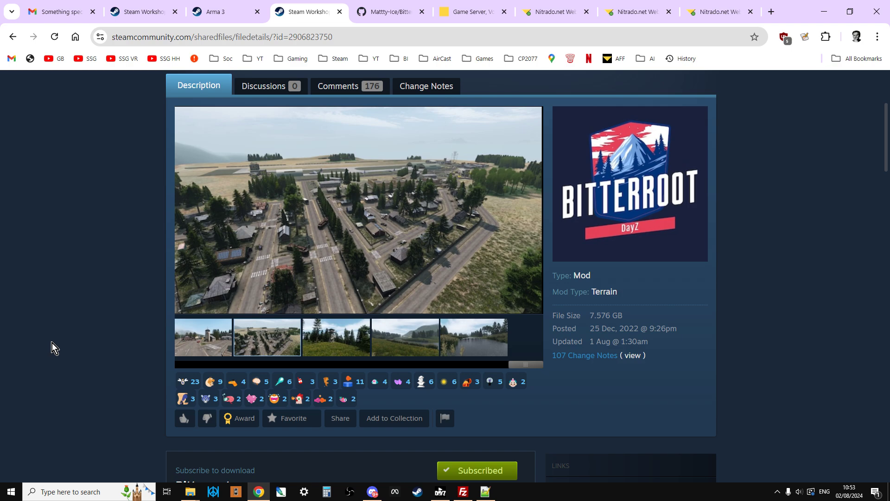
left_click_drag(624, 315, 587, 317)
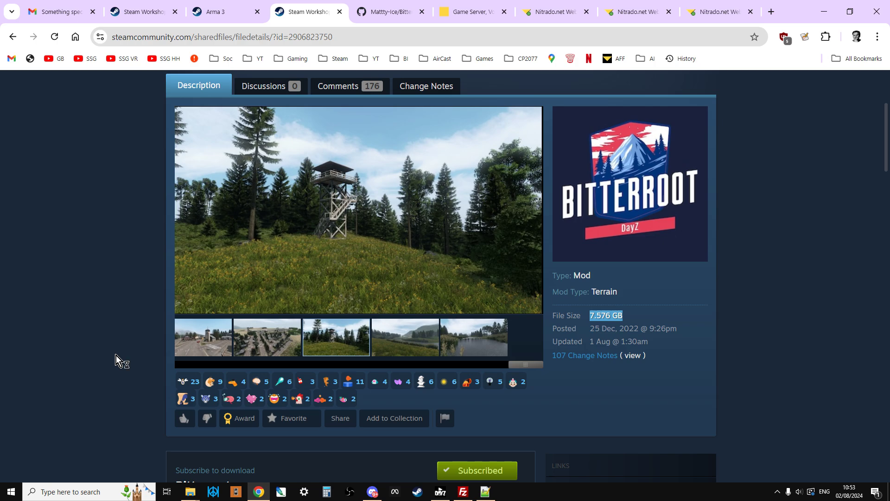
scroll(110, 353, "up", 1)
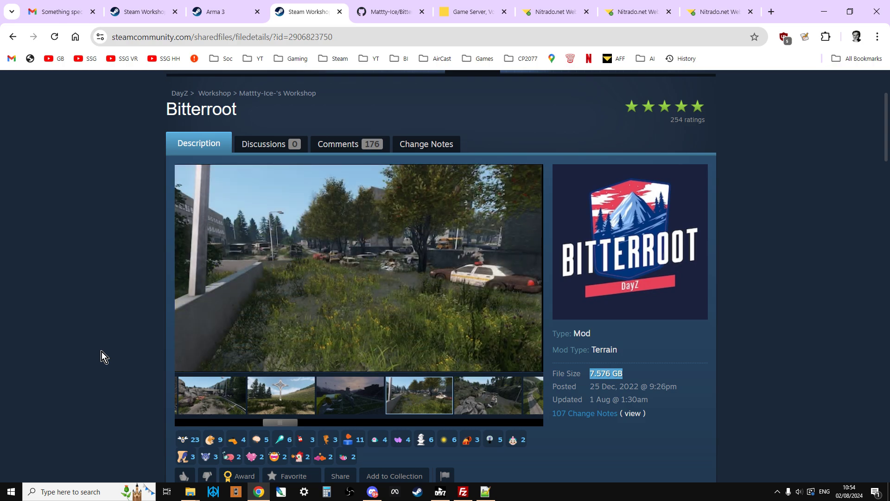
Find the mission files link in the Bitterroot description, view the Bitterroot-DayZ GitHub repository, and return to the Workshop page.
scroll(98, 351, "down", 2)
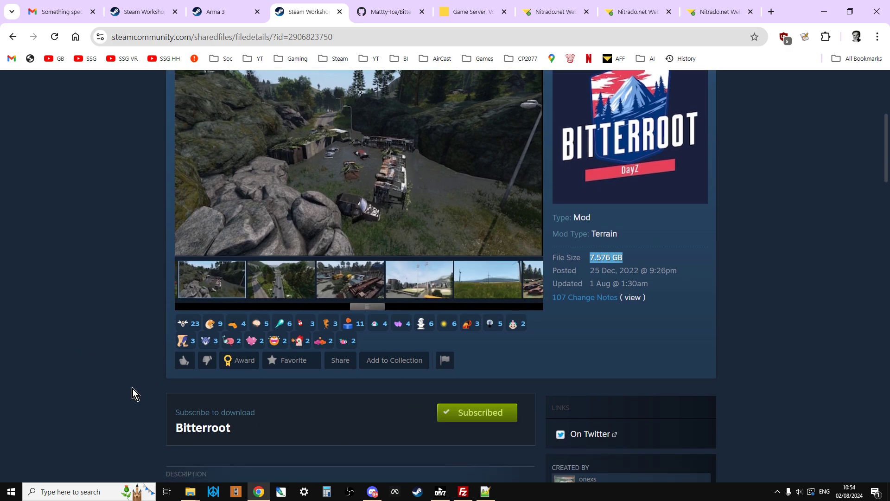
scroll(133, 388, "down", 3)
scroll(127, 385, "down", 3)
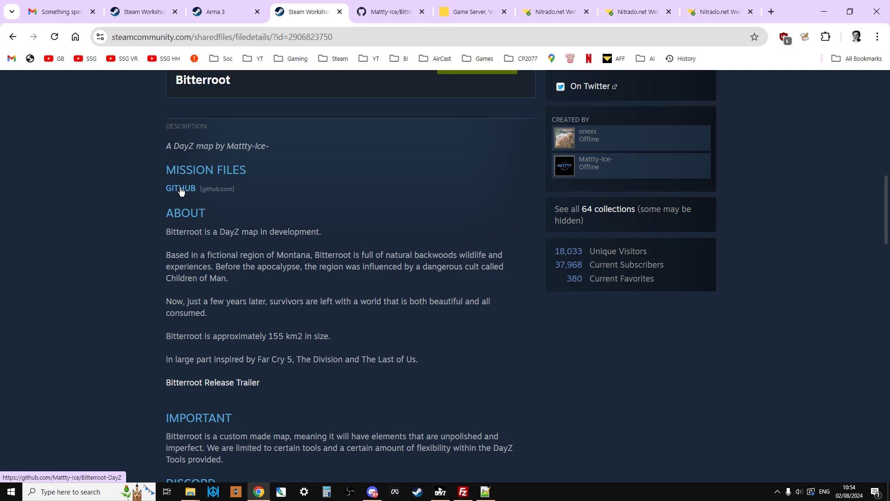
left_click(389, 12)
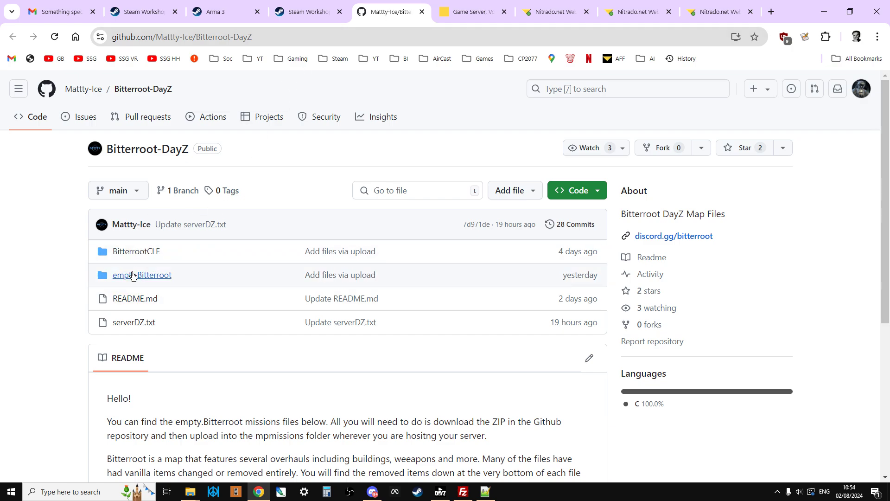
left_click(315, 14)
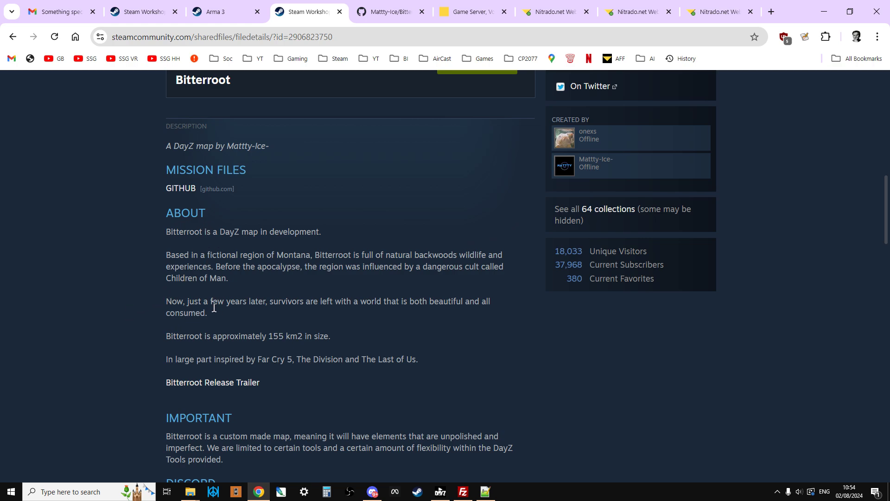
Read down to the Workshop page's Discord section and check the Bitterroot server's faq channel in the Discord app.
scroll(235, 299, "down", 3)
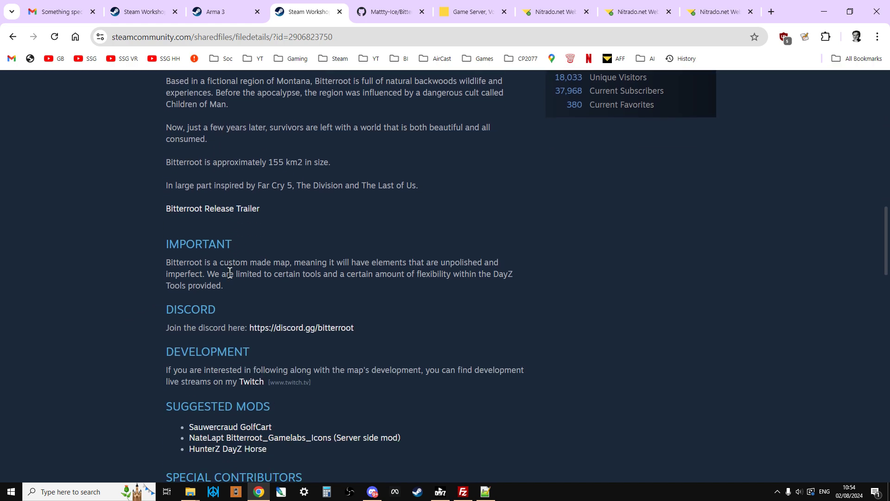
scroll(229, 273, "down", 2)
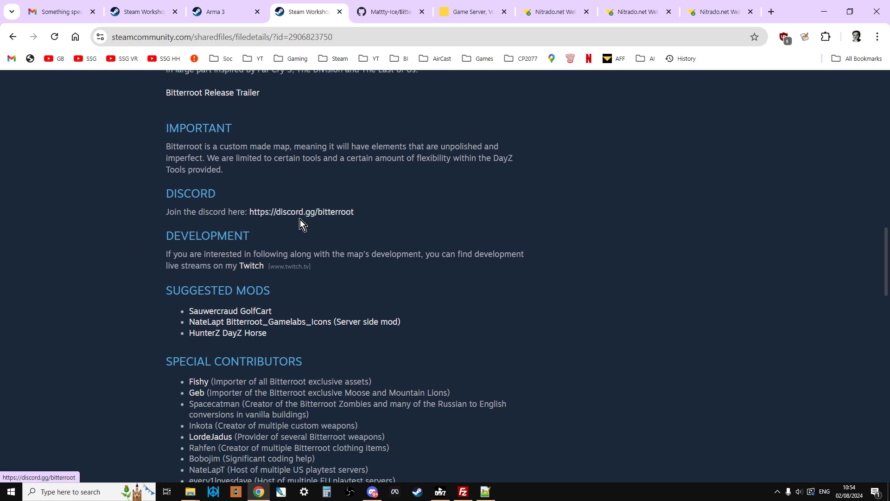
left_click(372, 492)
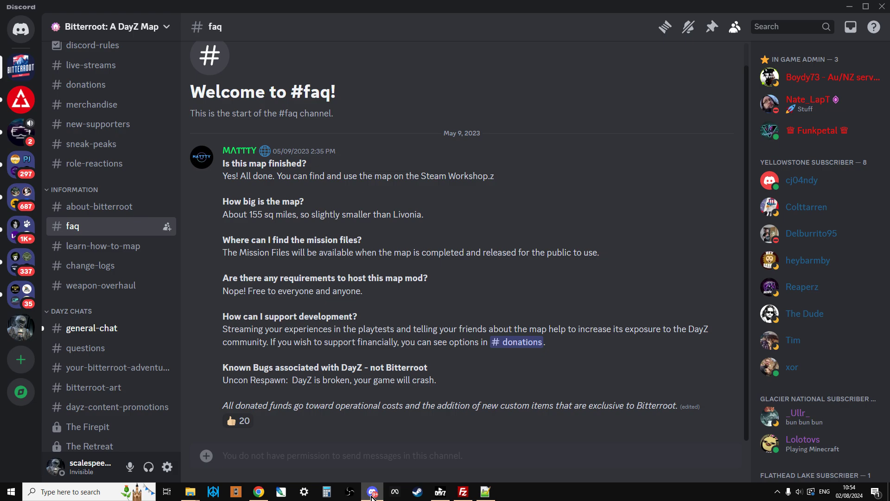
left_click(372, 492)
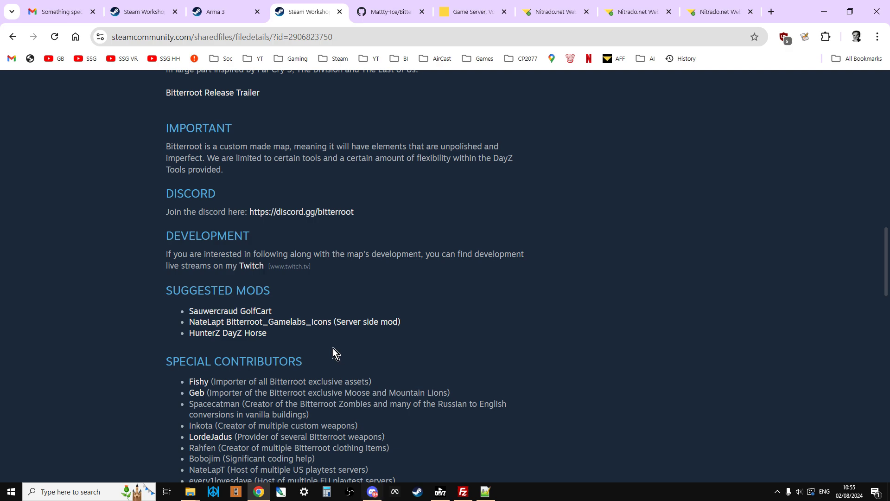
Review the suggested mods and special contributors on the Workshop page, and return to the Bitterroot heading.
scroll(159, 273, "down", 1)
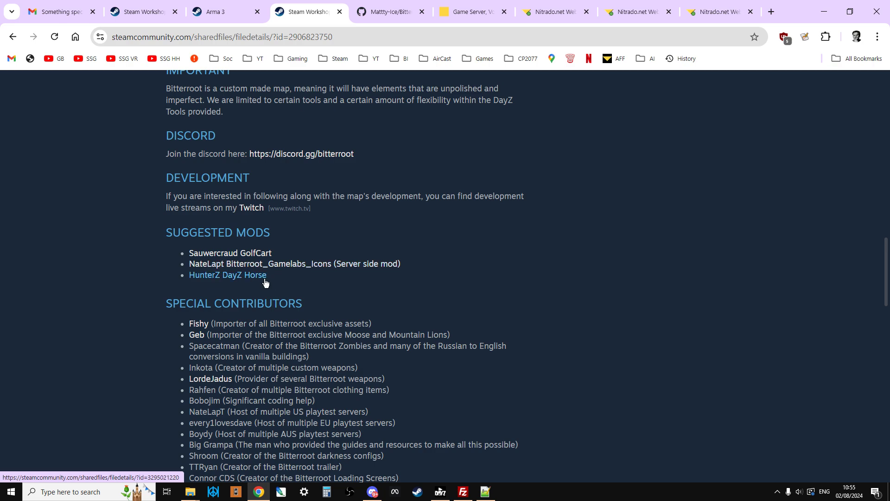
scroll(305, 382, "down", 2)
scroll(308, 380, "up", 13)
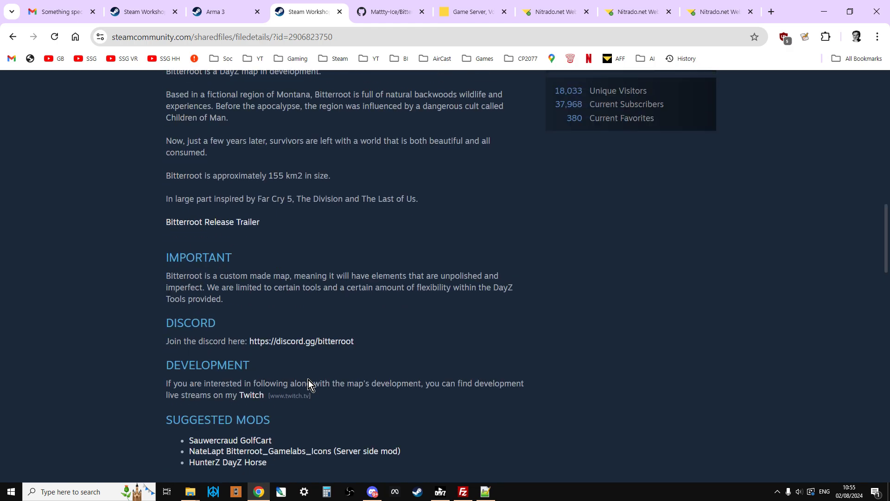
scroll(308, 379, "up", 7)
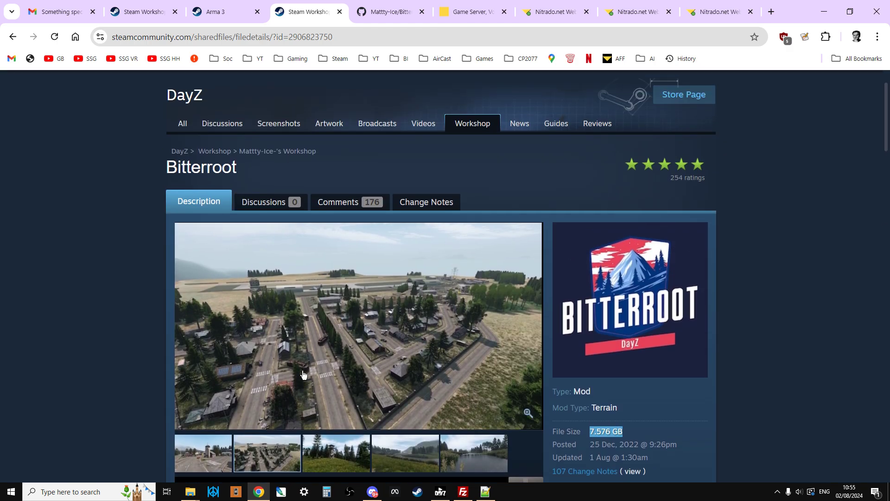
Check the loaded mods in the DayZ launcher and show the full path of the !Workshop folder in File Explorer.
key("alt+Tab")
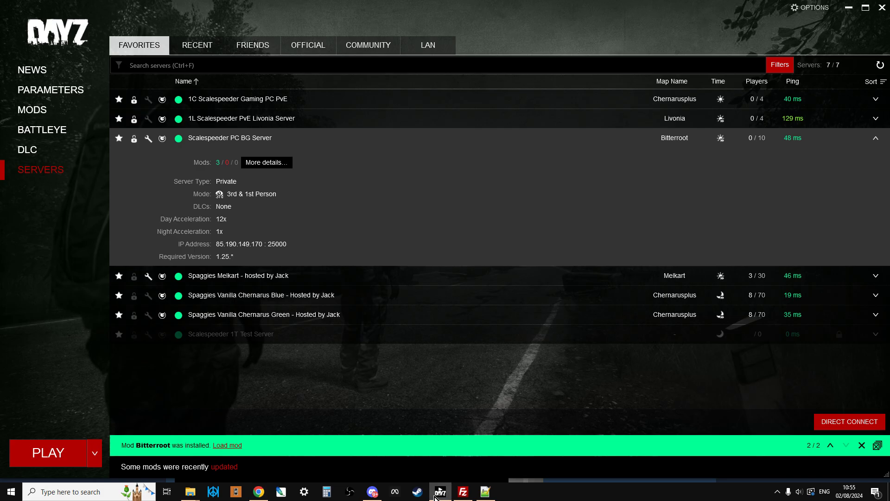
left_click(42, 112)
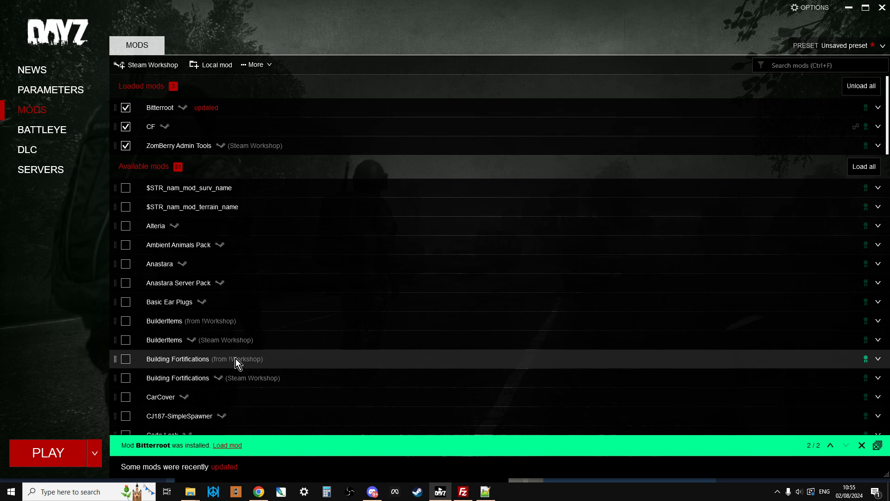
mouse_move(191, 497)
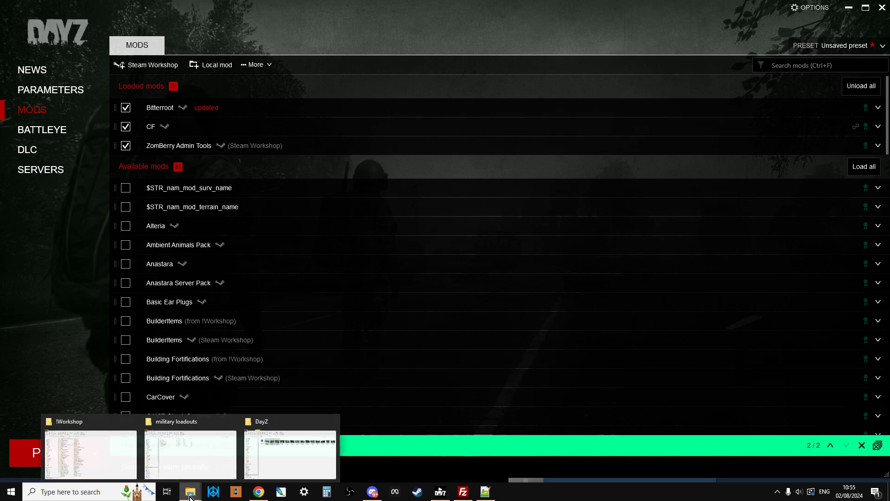
left_click(117, 447)
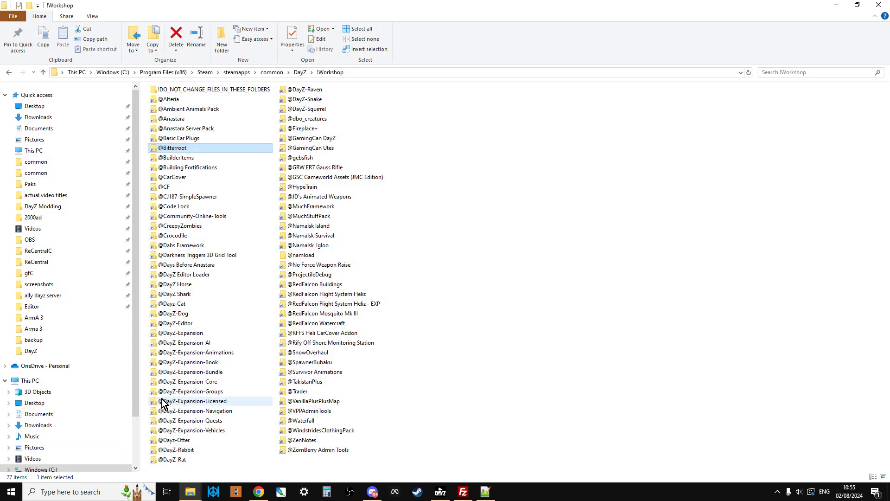
left_click(422, 74)
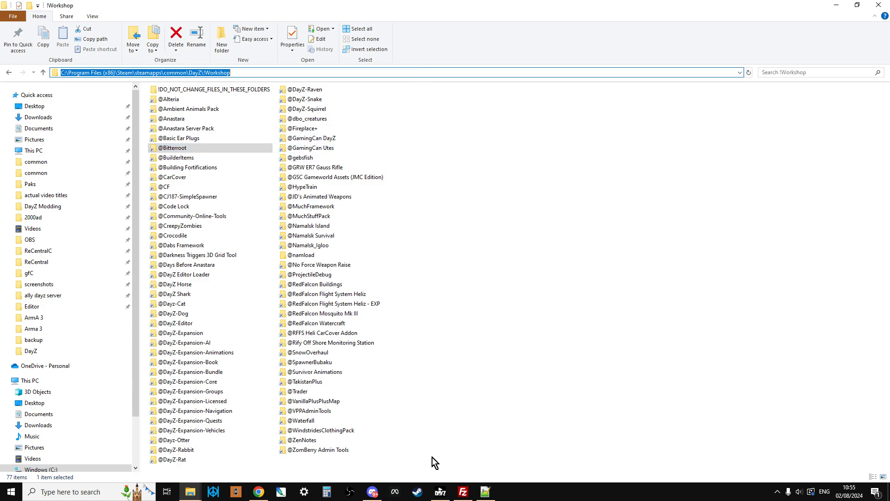
From the DayZ launcher's mod list, expand Ambient Animals Pack and open its folder in Windows Explorer.
left_click(439, 493)
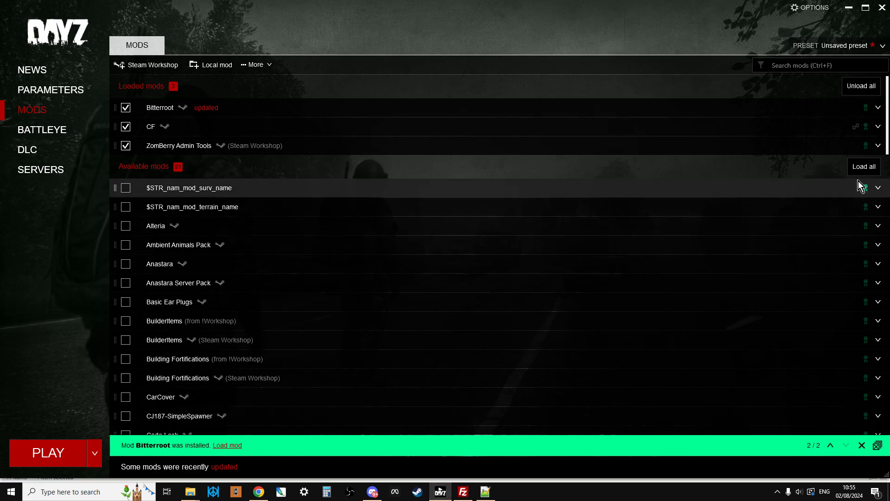
left_click(880, 246)
left_click(840, 343)
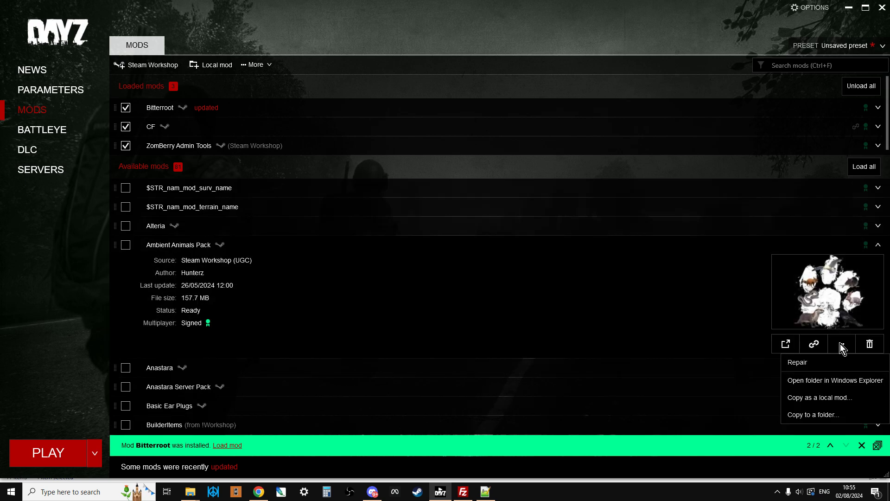
left_click(814, 379)
left_click(429, 245)
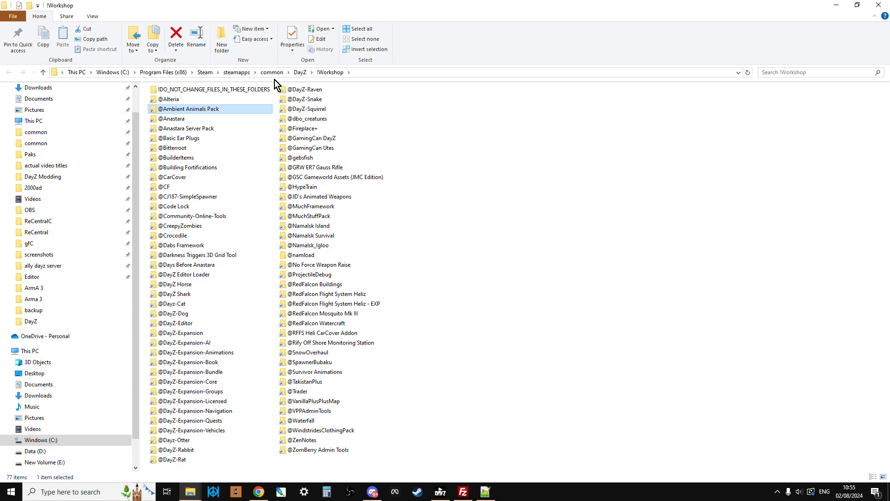
double_click(181, 148)
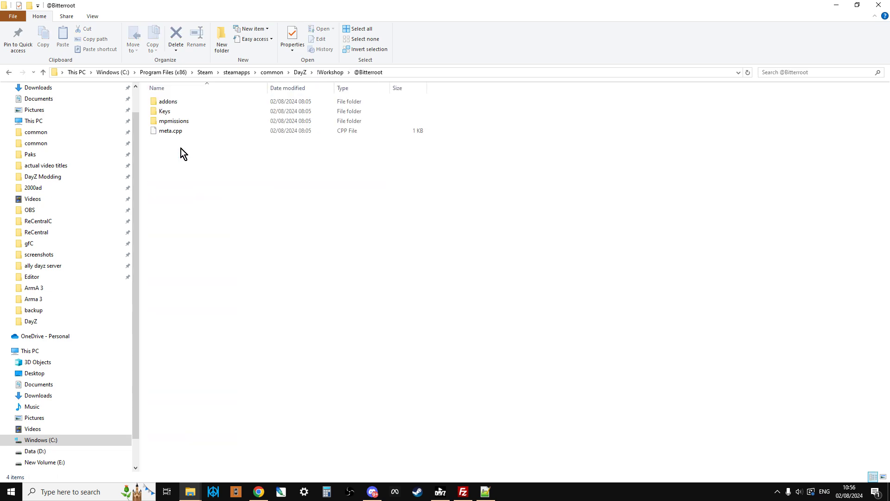
double_click(165, 102)
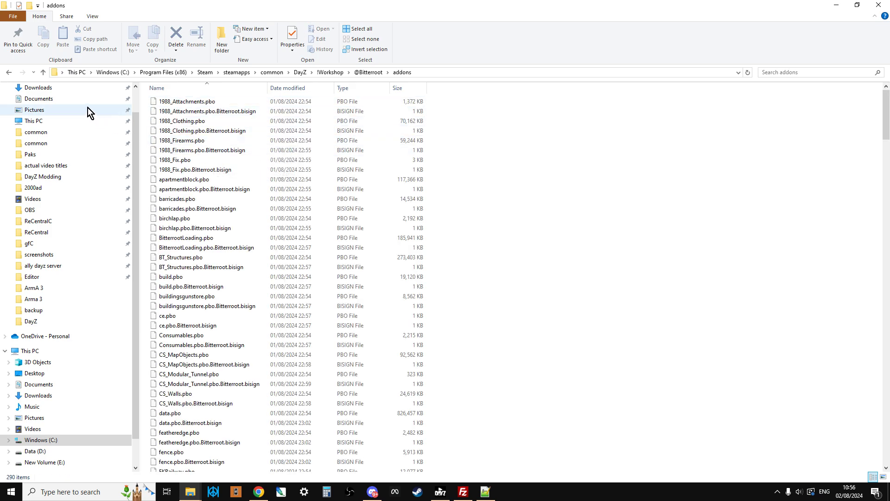
left_click(43, 73)
double_click(165, 112)
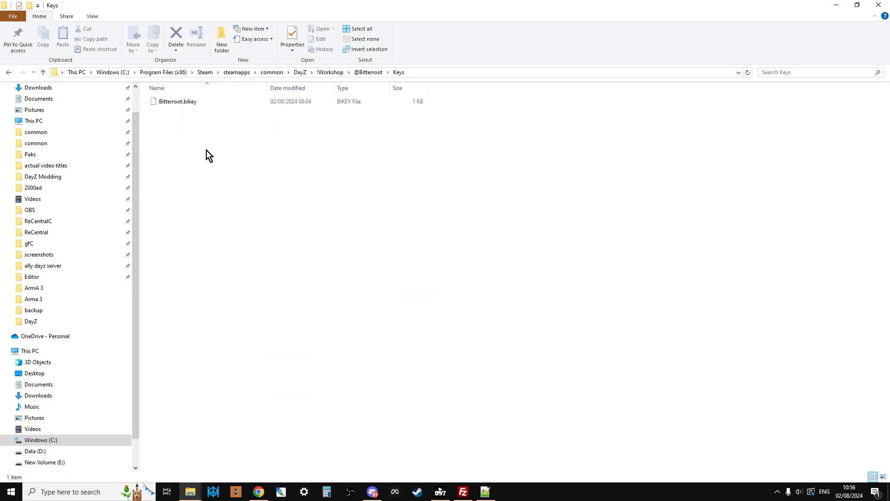
left_click(43, 74)
double_click(174, 122)
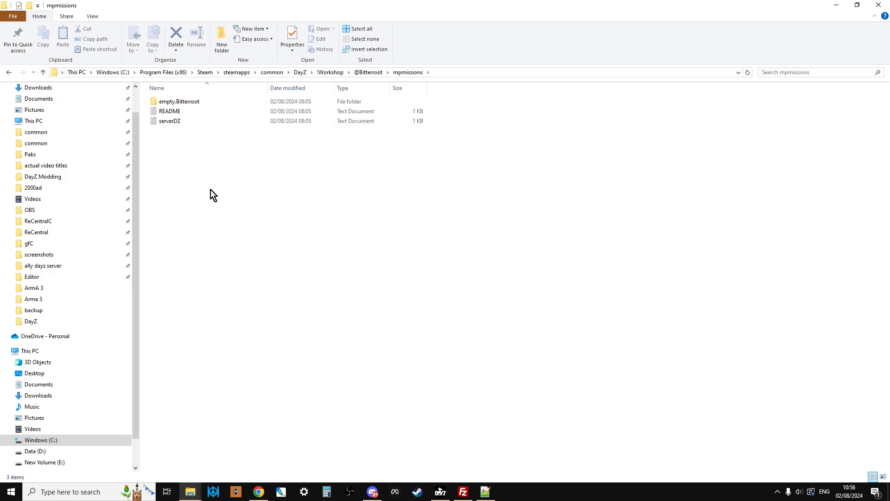
Read the mpmissions README file in Notepad++ and return to the mpmissions folder.
left_click(179, 111)
right_click(187, 112)
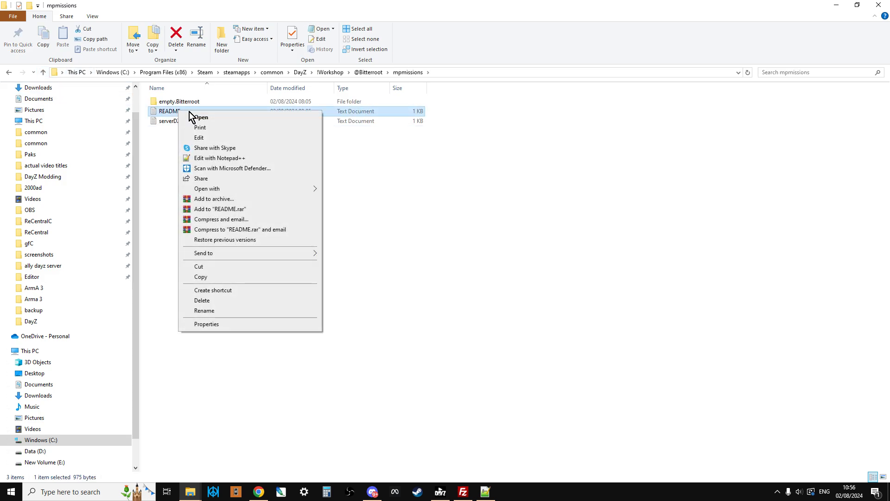
left_click(222, 157)
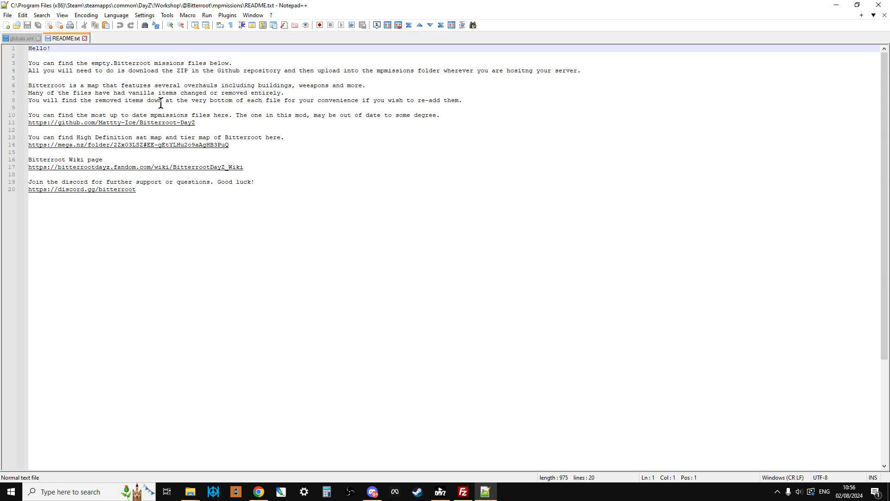
left_click(195, 494)
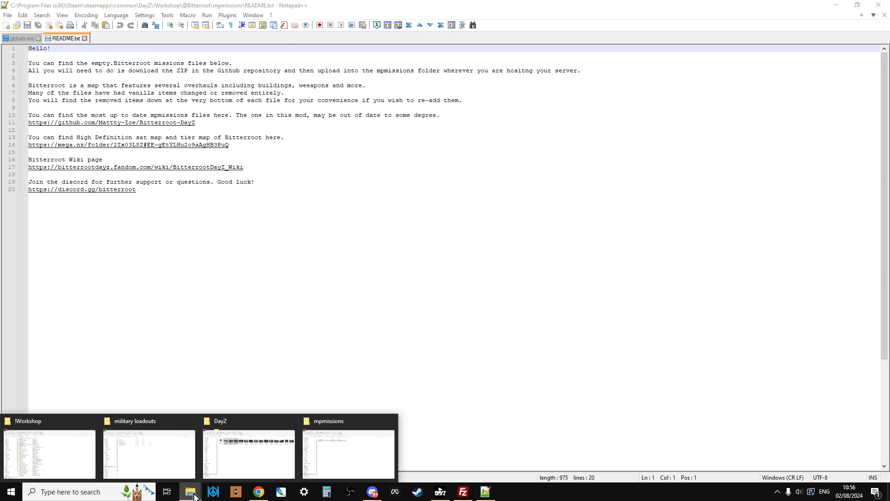
left_click(330, 454)
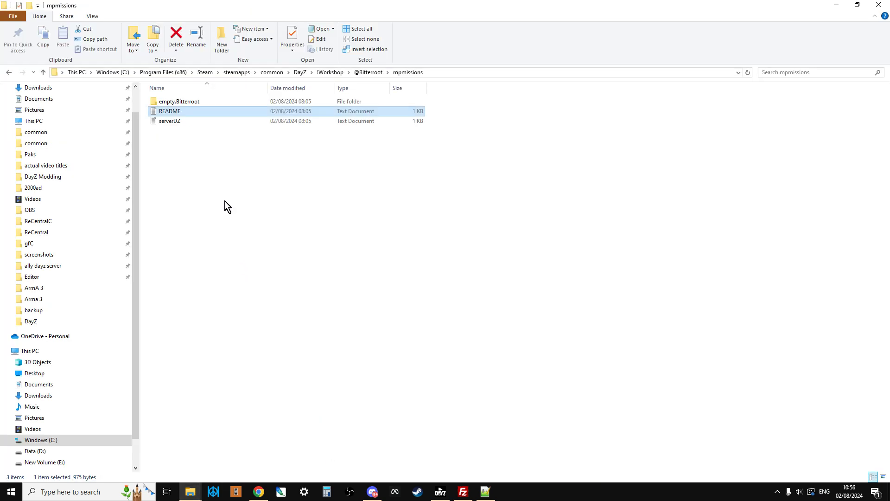
Examine the files in the empty.Bitterroot mission folder, highlight cfggameplay.json, and return to the mpmissions folder.
double_click(183, 101)
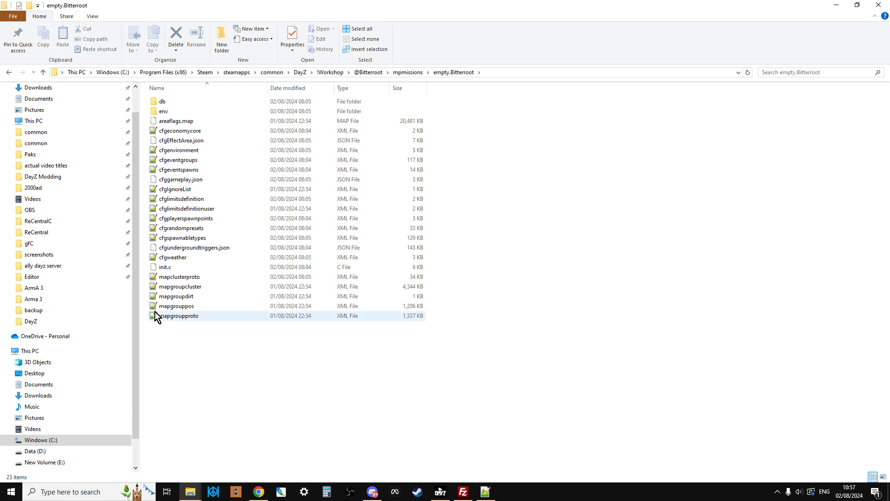
left_click(197, 181)
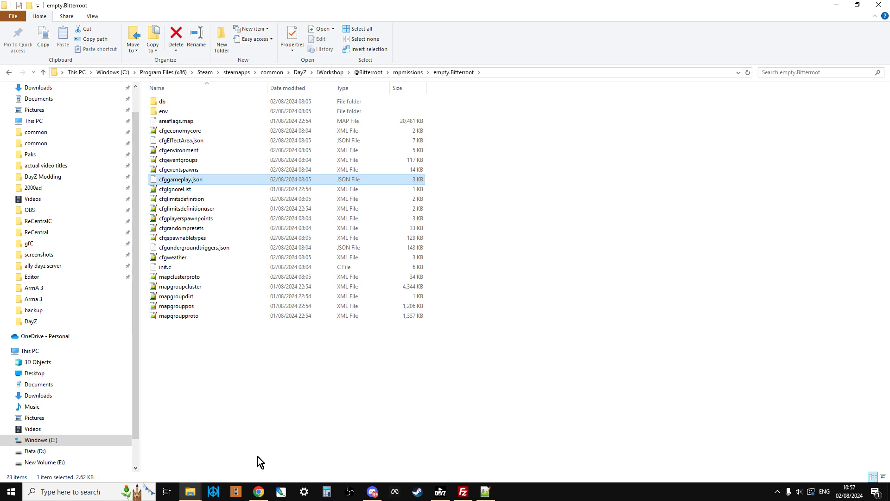
left_click(42, 72)
Switch to Chrome and show the ZIP download option on the Bitterroot-DayZ GitHub repository.
left_click(259, 491)
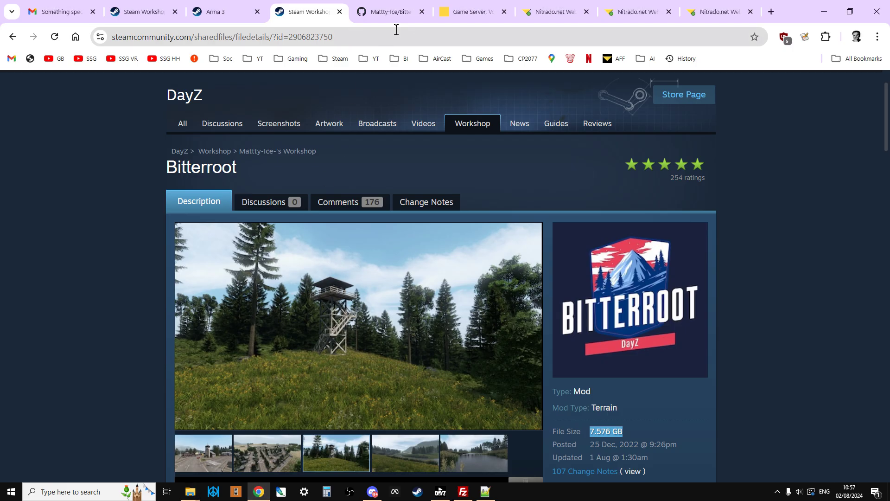
left_click(394, 11)
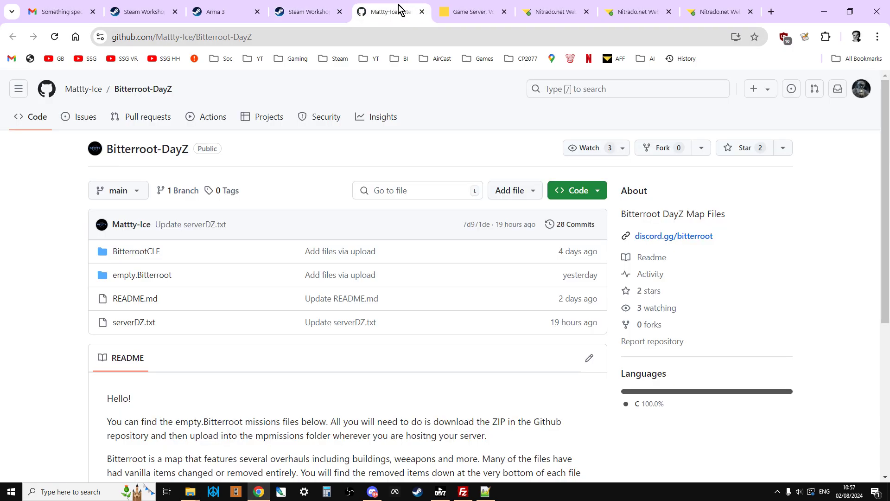
left_click(589, 194)
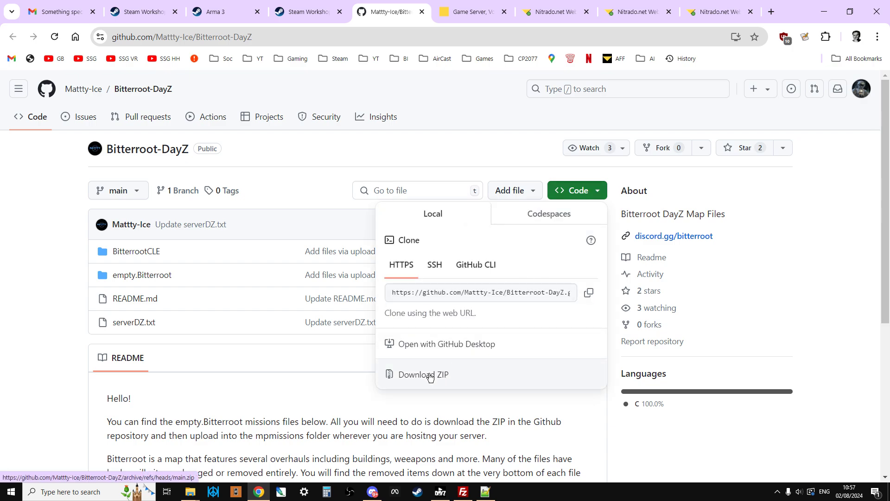
In File Explorer, find the bitterroot folder under DayZ Modding and open the extracted Bitterroot-DayZ-main folder inside 0824.
left_click(189, 495)
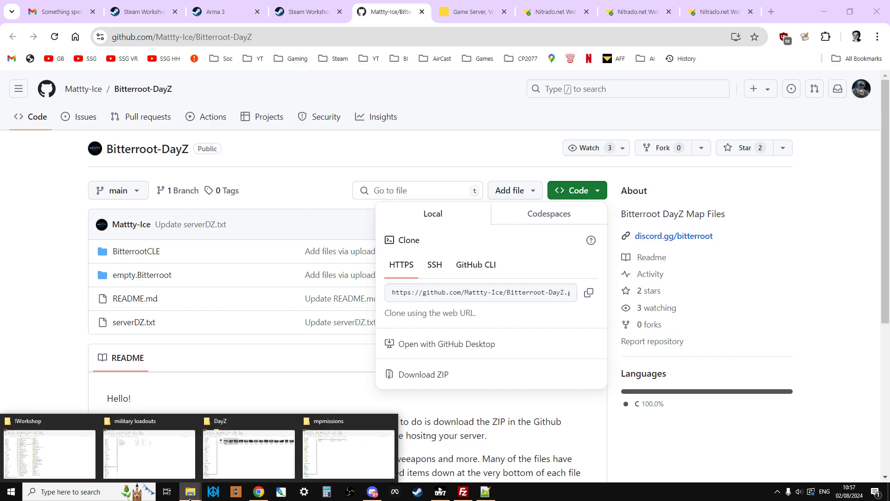
left_click(179, 456)
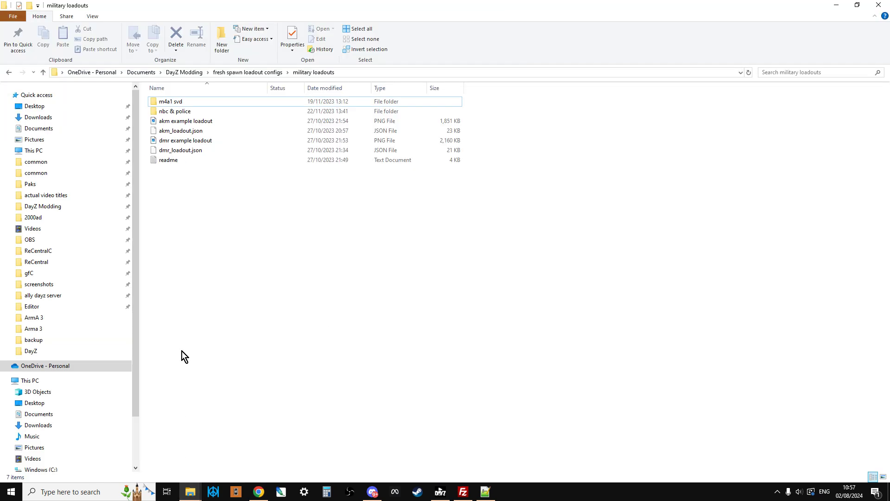
left_click(43, 72)
left_click(44, 71)
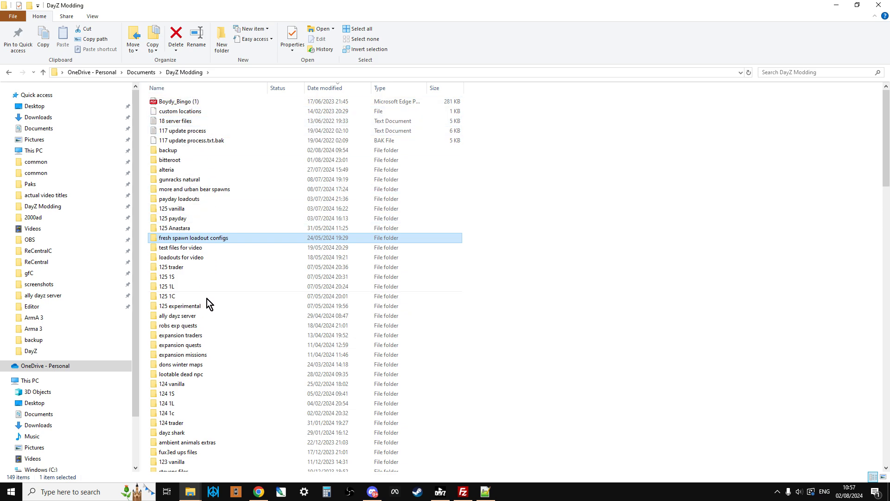
left_click(176, 171)
double_click(176, 162)
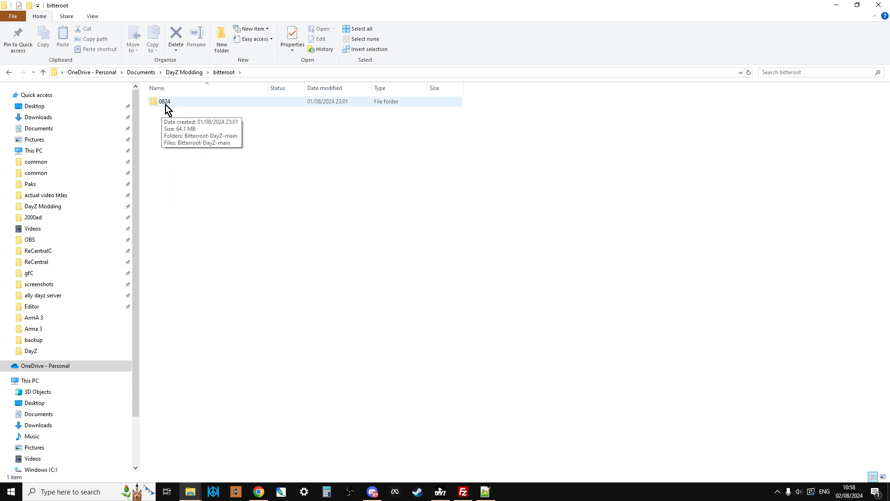
double_click(165, 105)
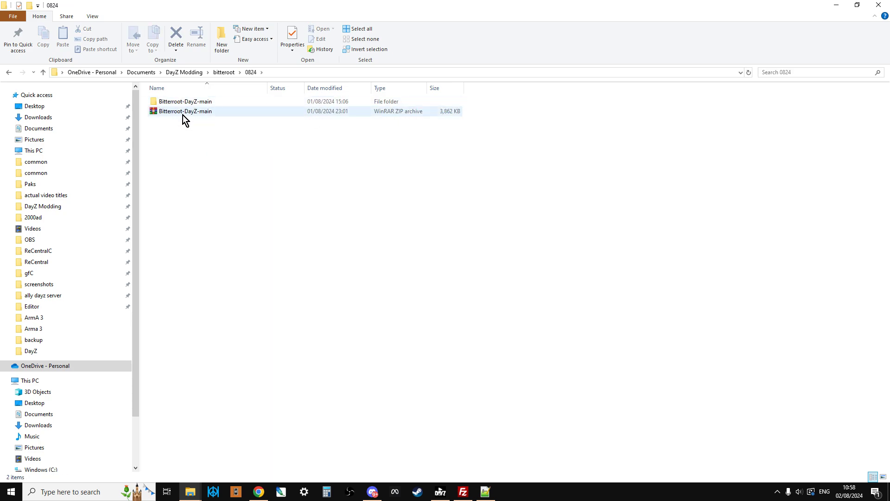
right_click(183, 115)
left_click(174, 102)
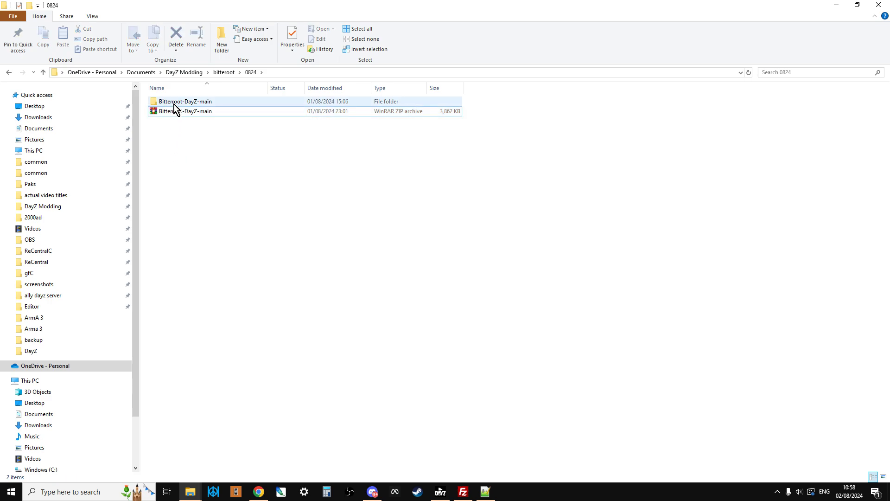
double_click(174, 102)
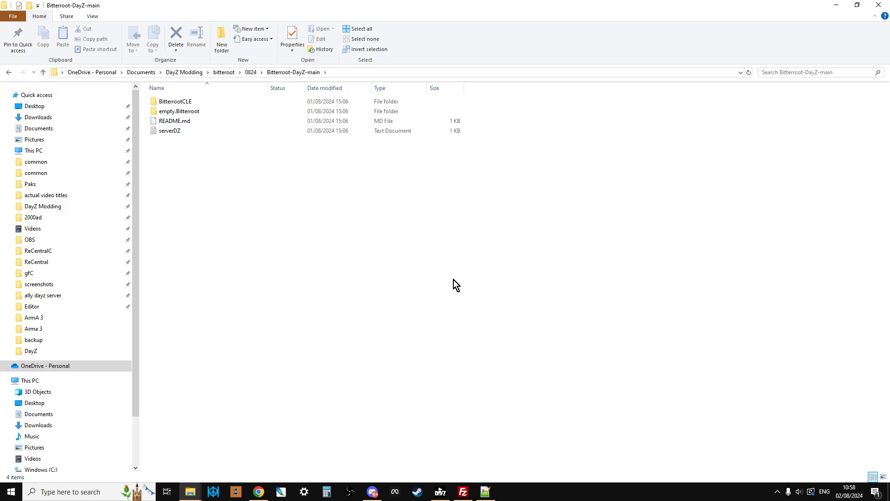
Review the Nitrado server's status, additional mods setting and serverDZ.cfg mission template, and return to the general settings.
left_click(259, 491)
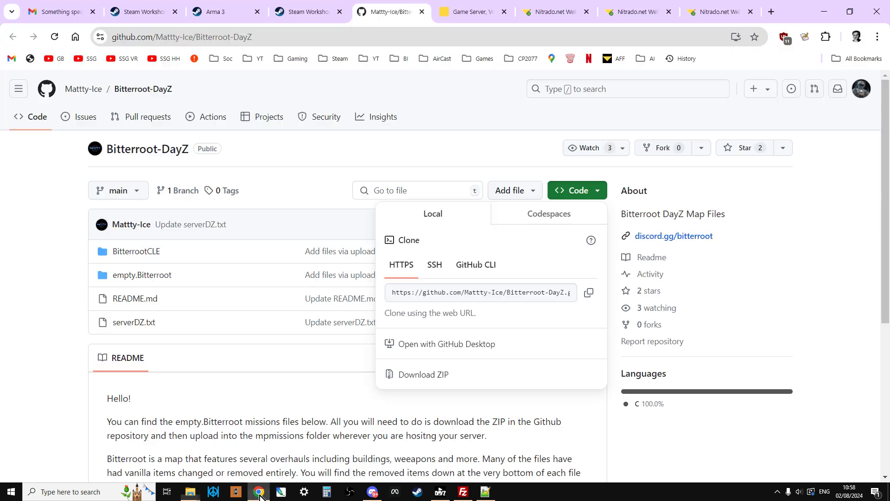
left_click(558, 11)
scroll(505, 284, "up", 1)
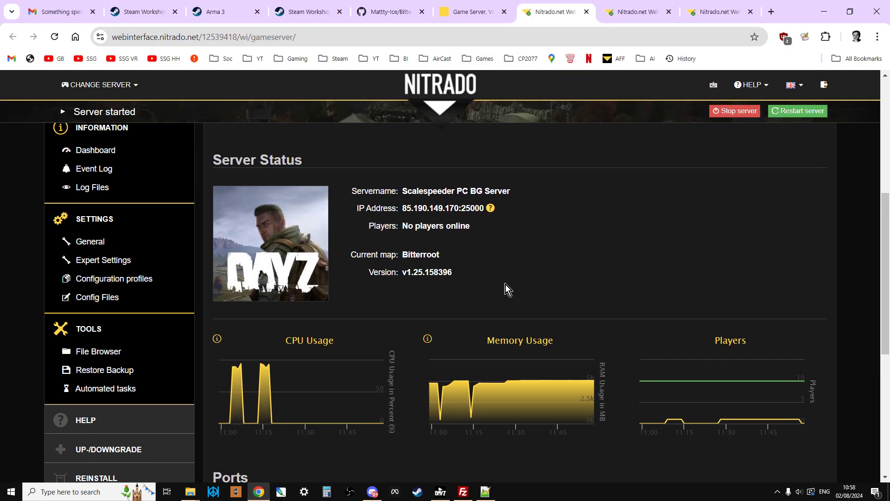
scroll(505, 285, "down", 1)
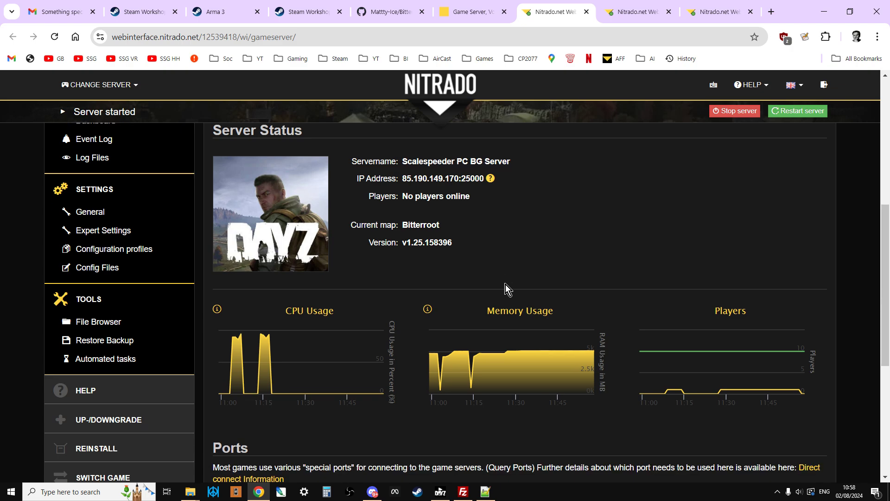
left_click(628, 12)
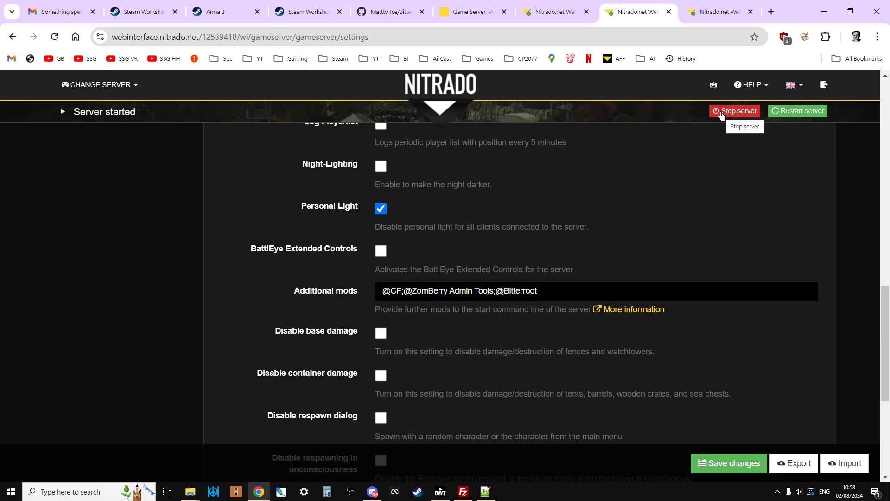
left_click(702, 13)
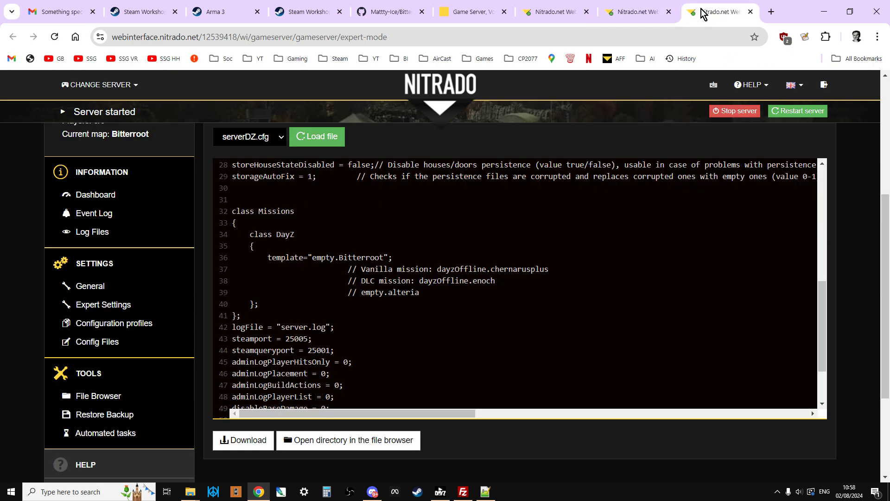
left_click(641, 14)
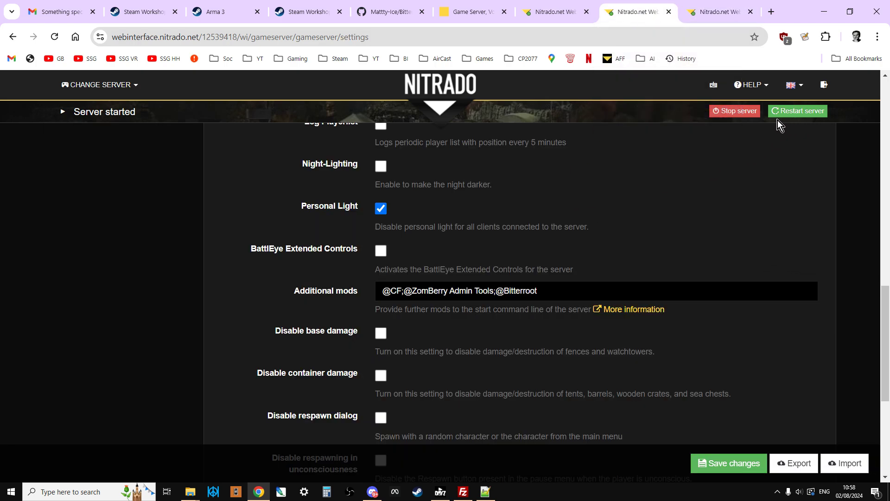
Switch to FileZilla, review the saved 1BG entry in the Site Manager, and select the remote dayzstandalone folder.
left_click(463, 492)
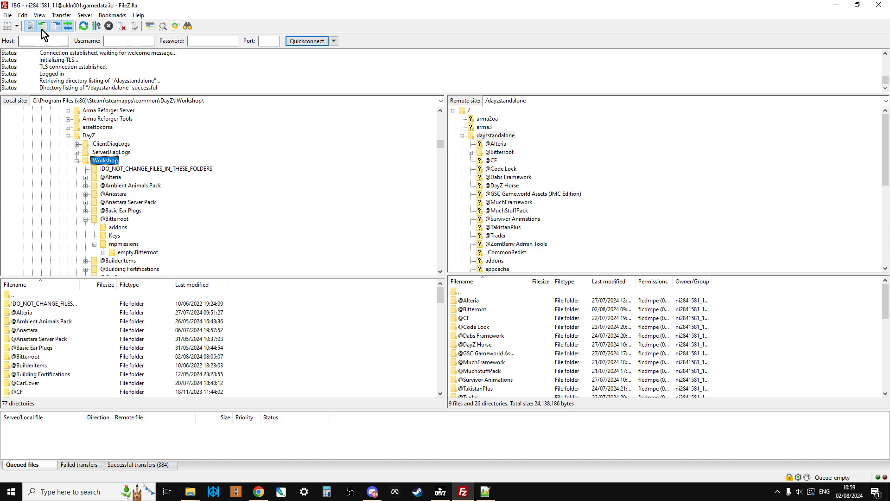
left_click(9, 16)
left_click(17, 26)
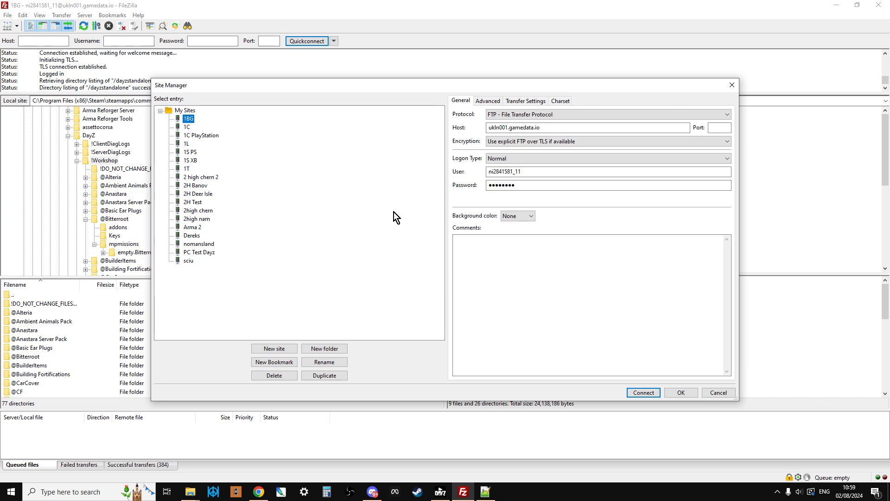
left_click(710, 392)
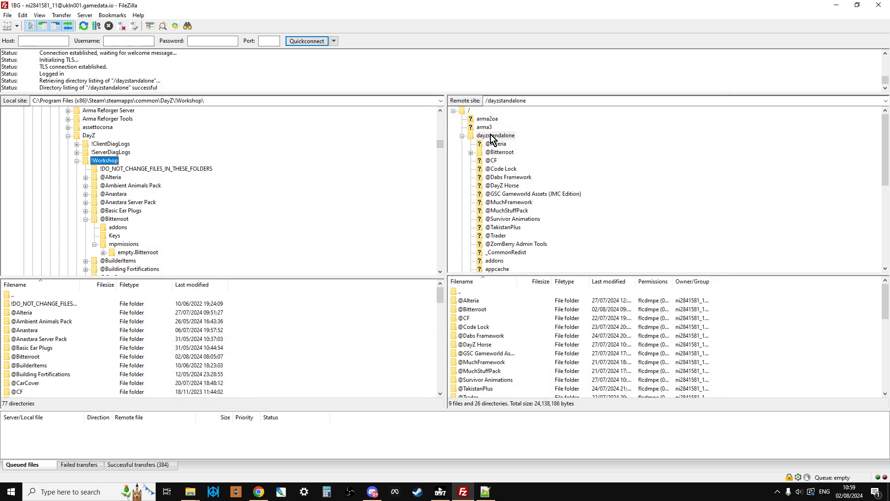
left_click(490, 136)
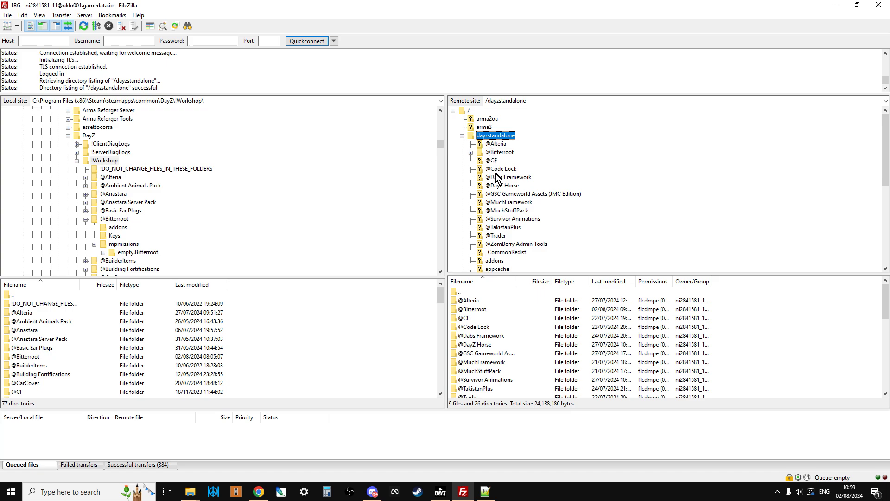
scroll(505, 184, "down", 1)
scroll(507, 187, "up", 1)
Switch to the DayZ Launcher and open the ZomBerry Admin Tools mod's folder location in File Explorer, accepting the Workshop cache warning.
left_click(440, 491)
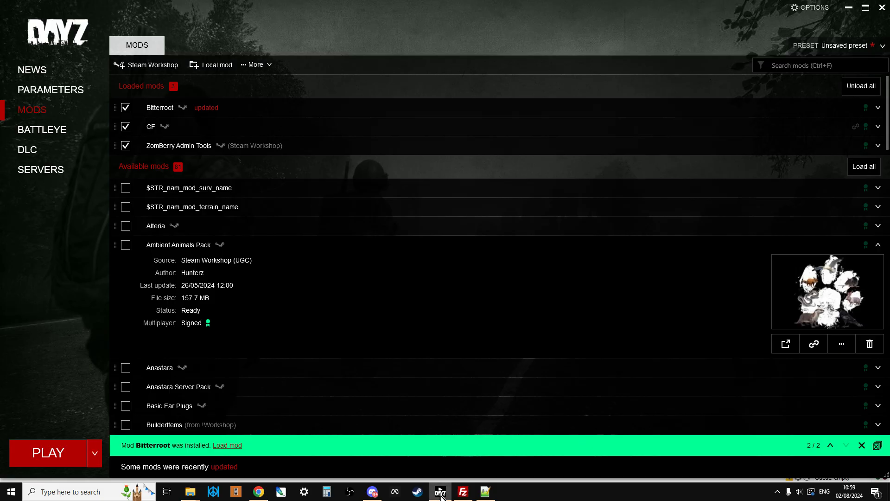
left_click(878, 146)
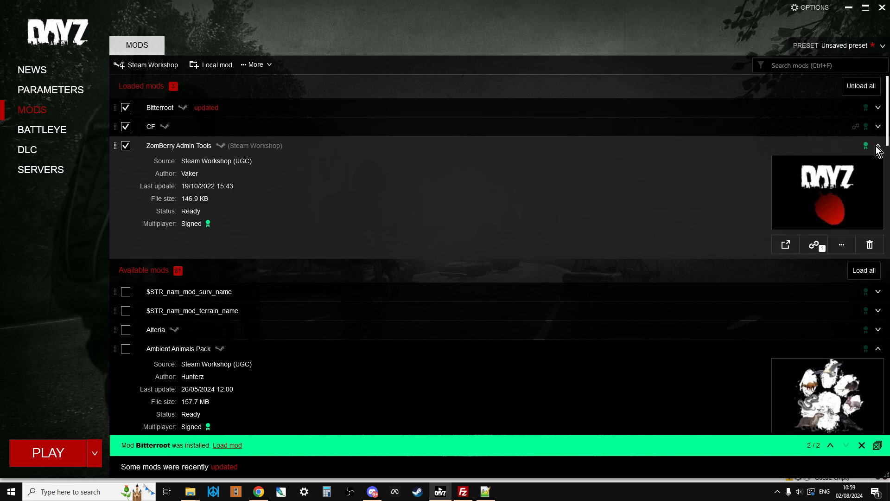
left_click(841, 244)
left_click(826, 280)
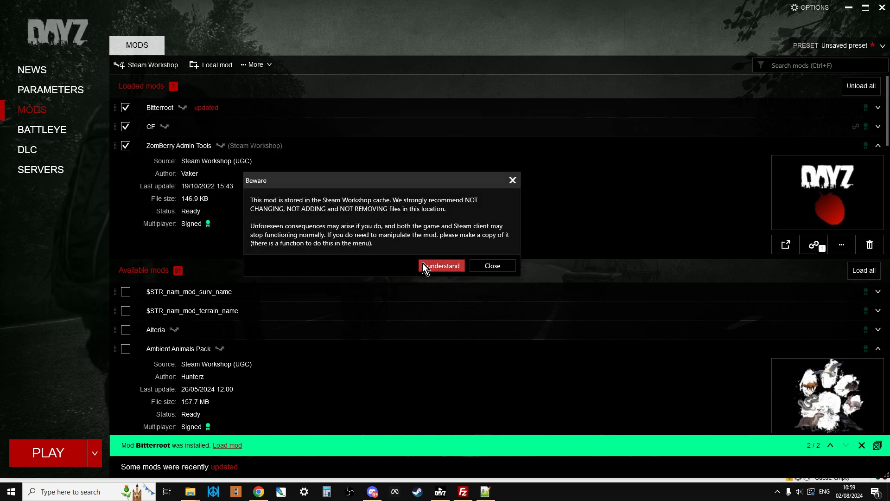
left_click(440, 267)
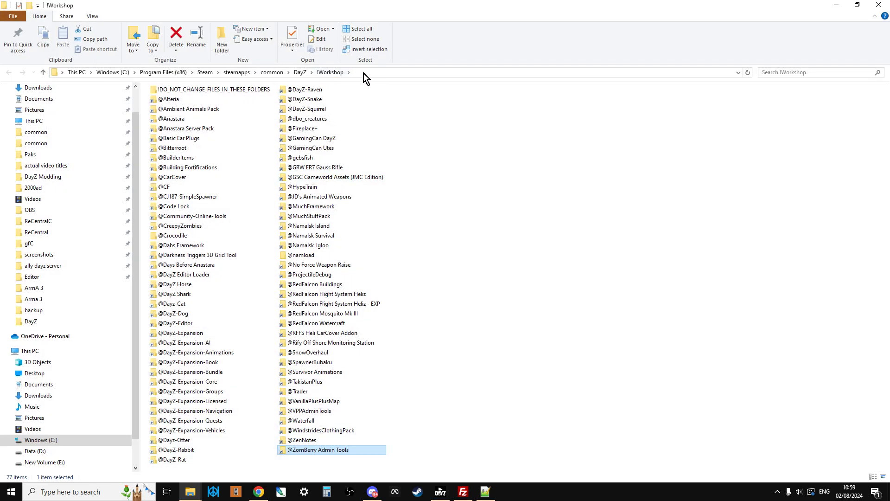
Copy the !Workshop folder's full path and paste it as the local site path in FileZilla.
left_click(364, 74)
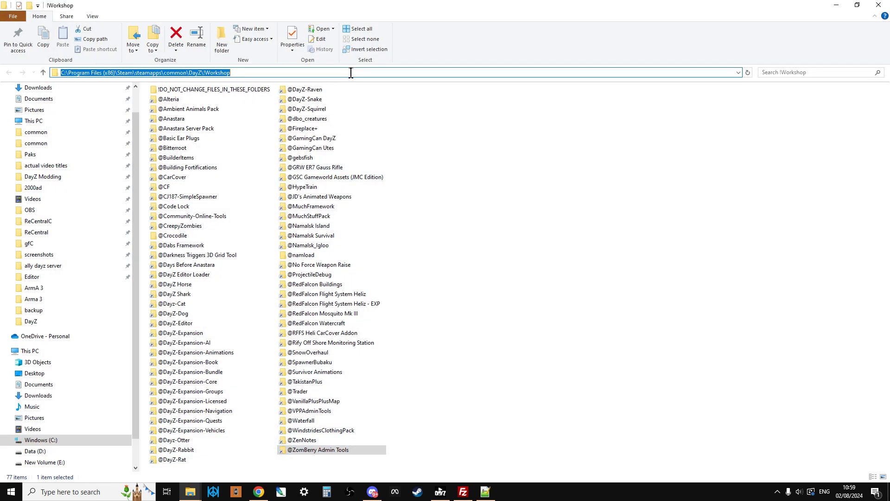
right_click(164, 73)
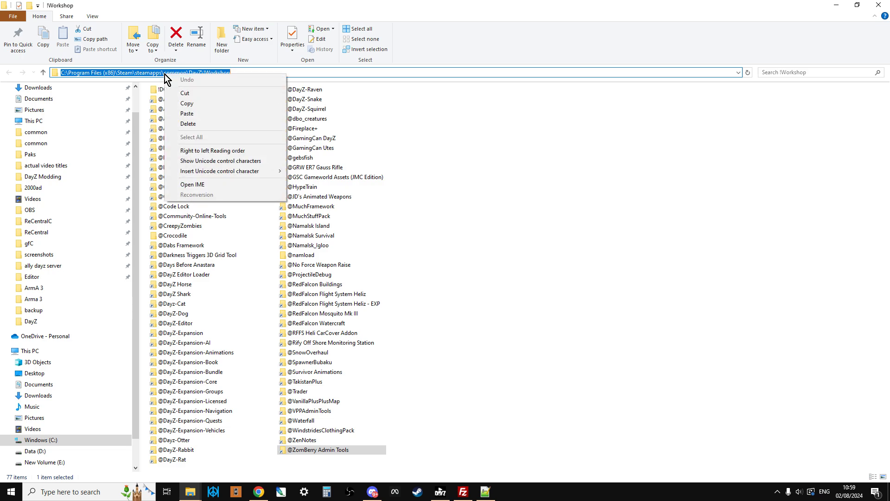
left_click(196, 103)
left_click(462, 490)
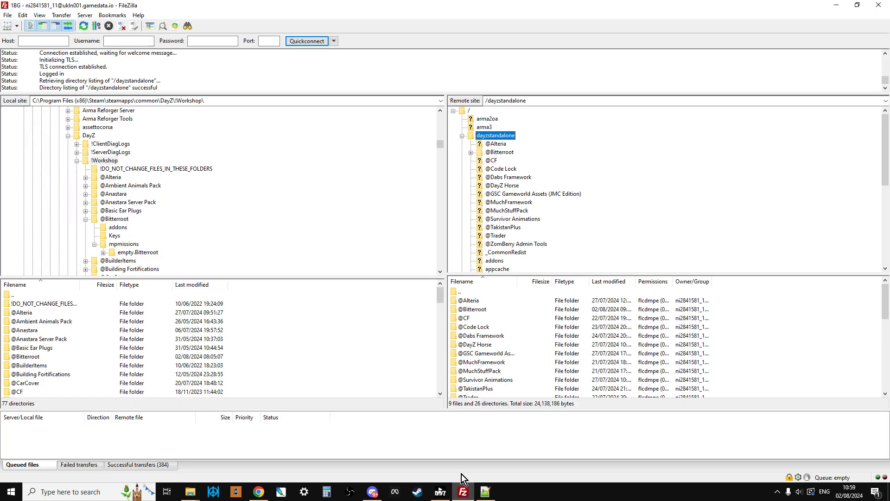
left_click(239, 101)
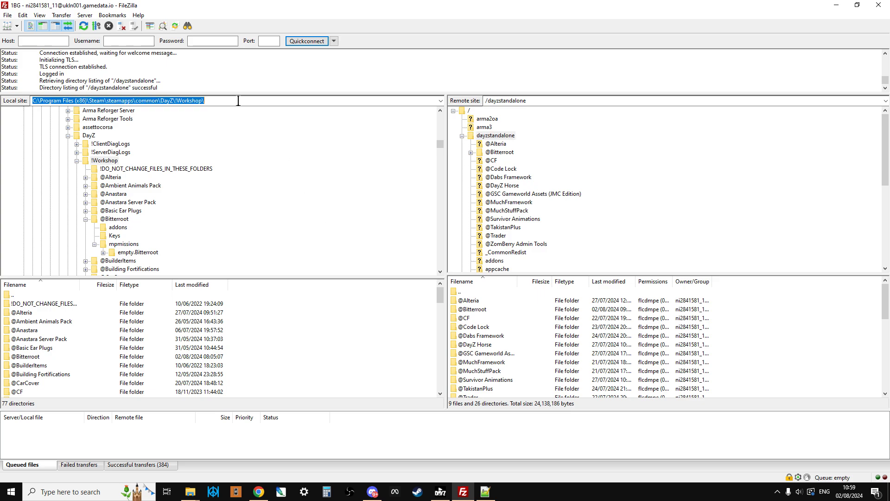
right_click(149, 101)
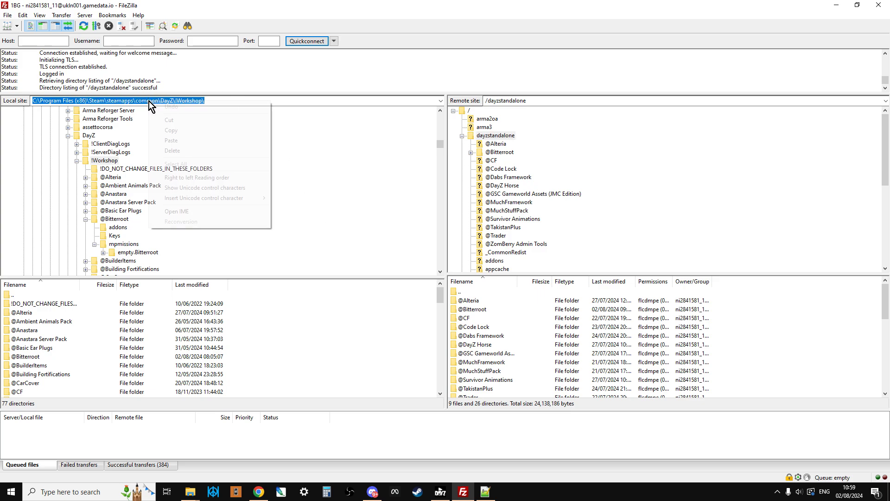
left_click(184, 138)
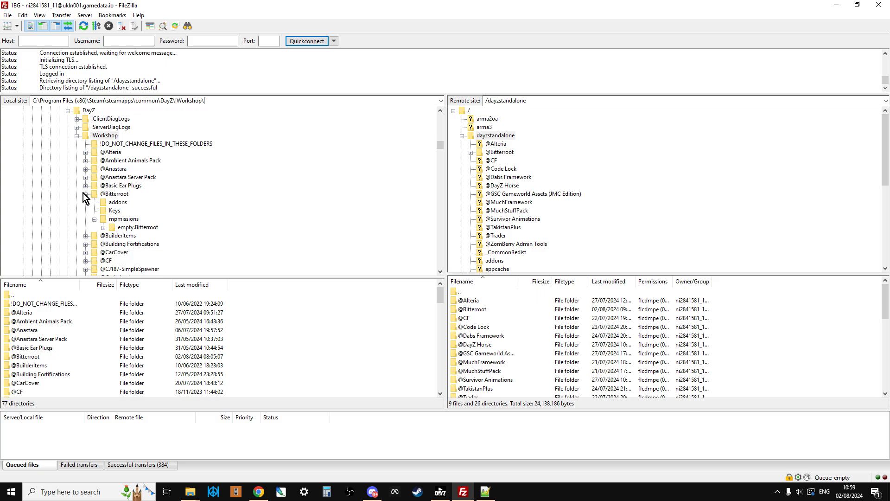
left_click(84, 195)
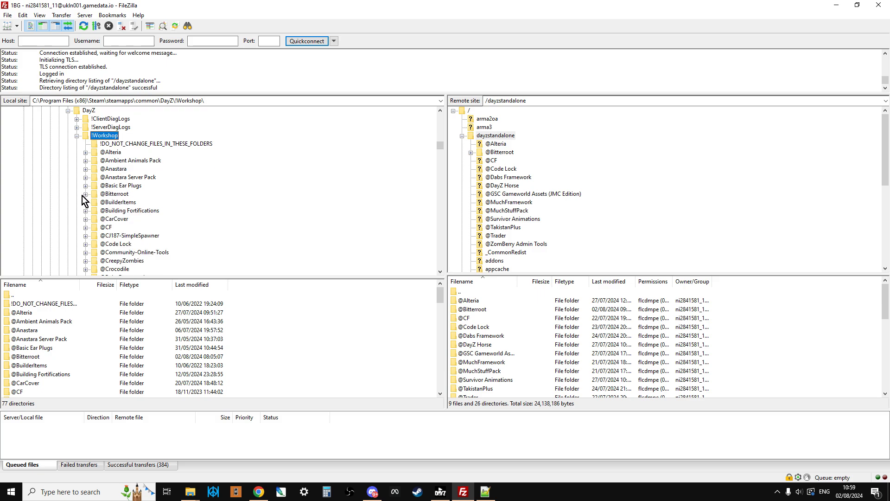
right_click(111, 195)
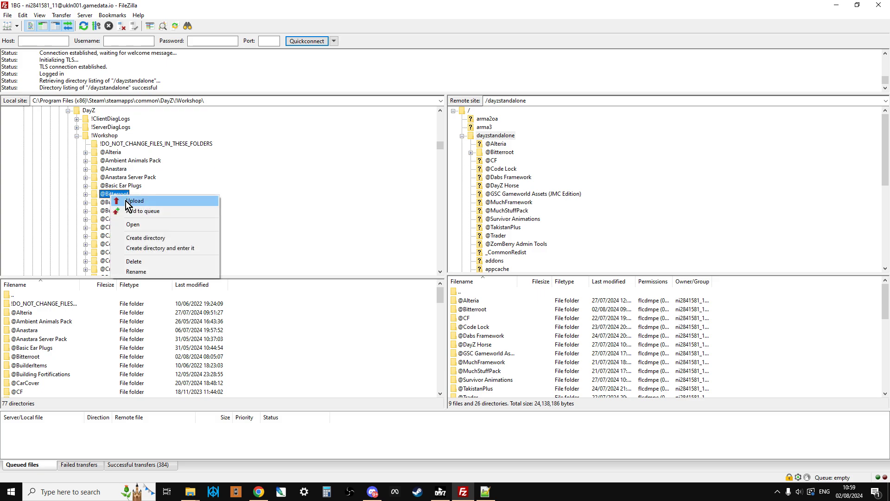
left_click(495, 137)
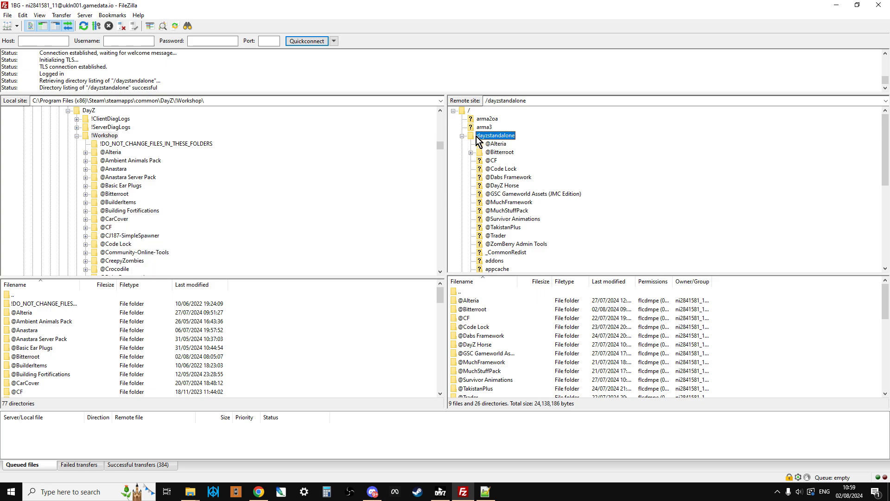
right_click(117, 196)
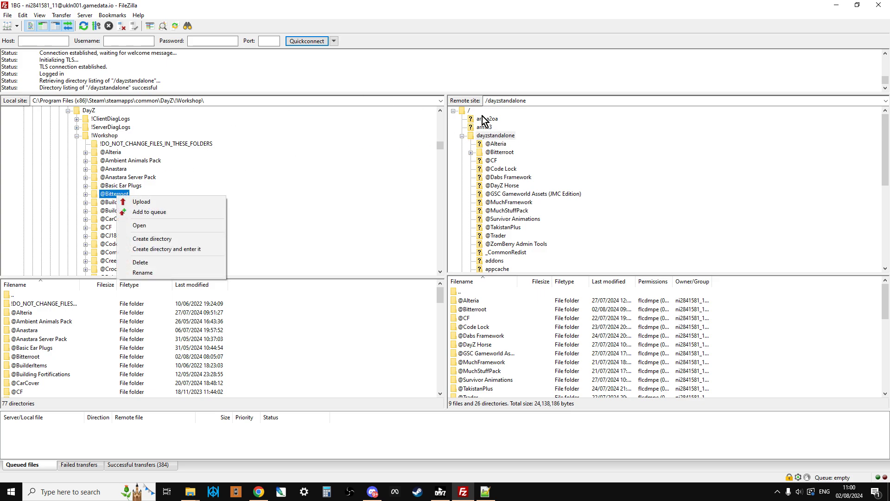
left_click(493, 154)
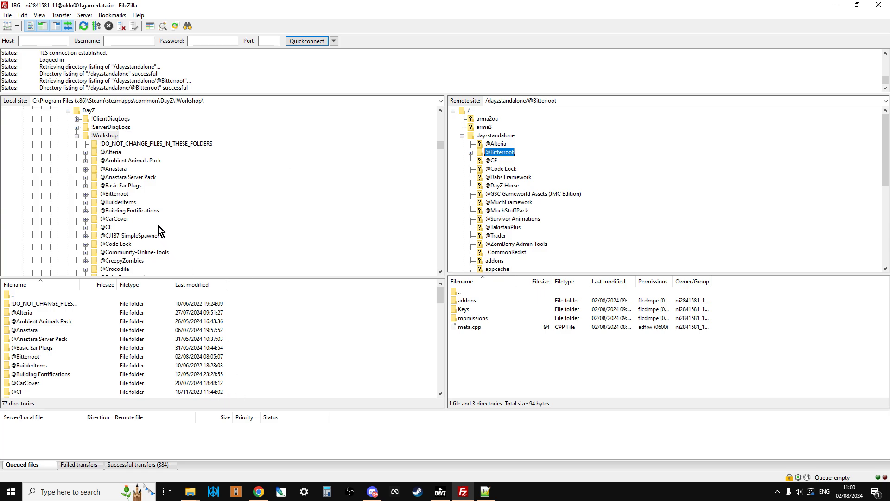
left_click(85, 195)
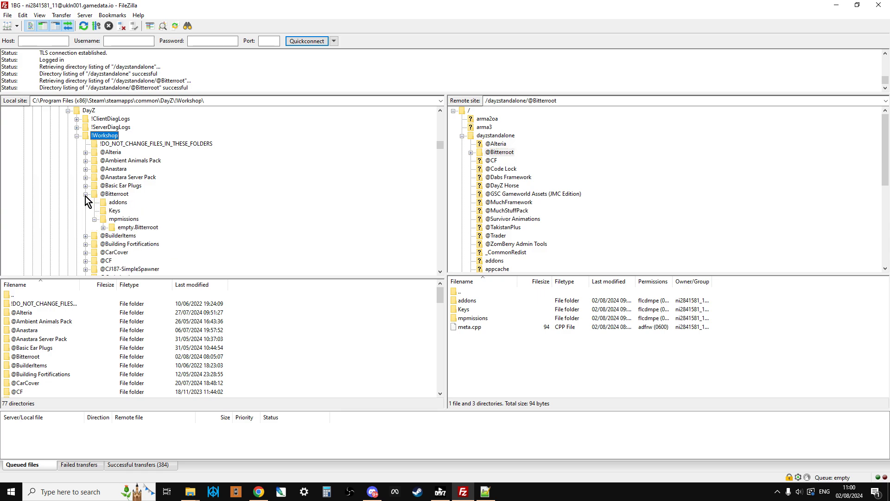
left_click(111, 211)
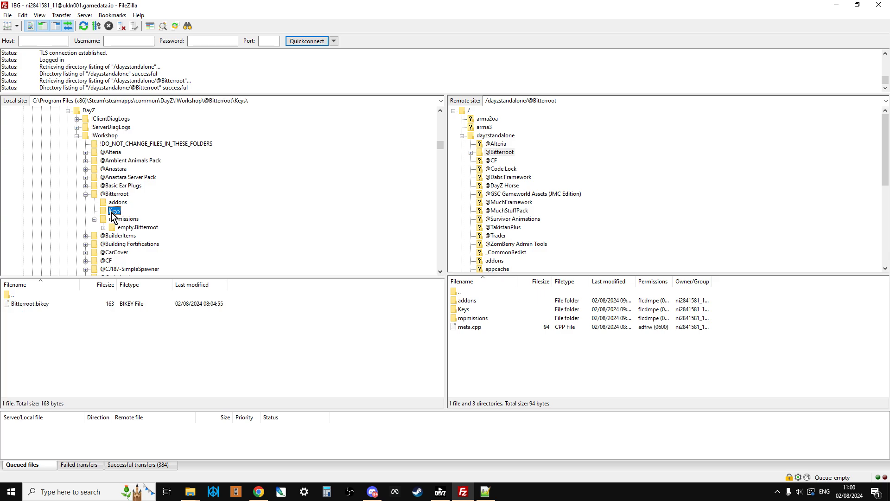
scroll(537, 195, "down", 4)
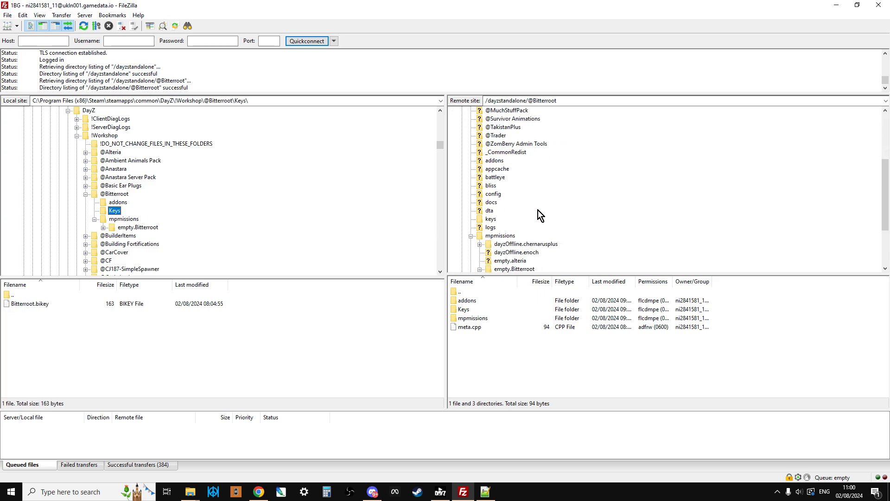
left_click(491, 220)
right_click(32, 306)
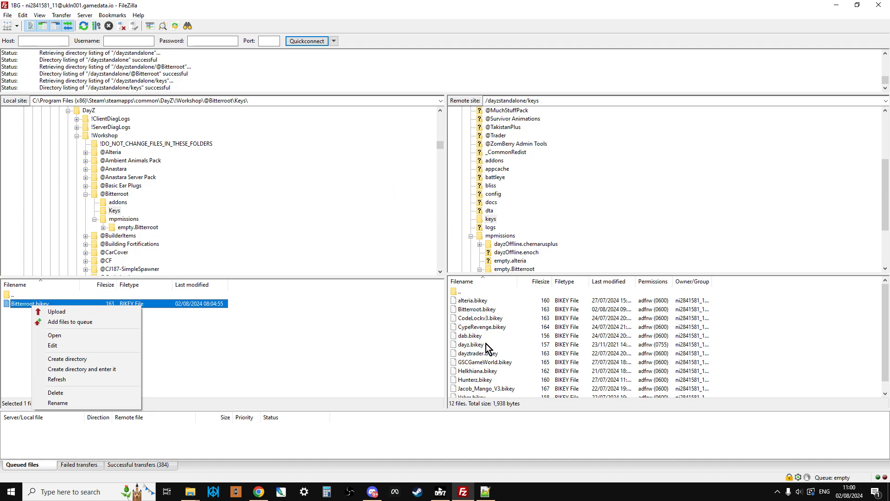
left_click(426, 363)
left_click(426, 363)
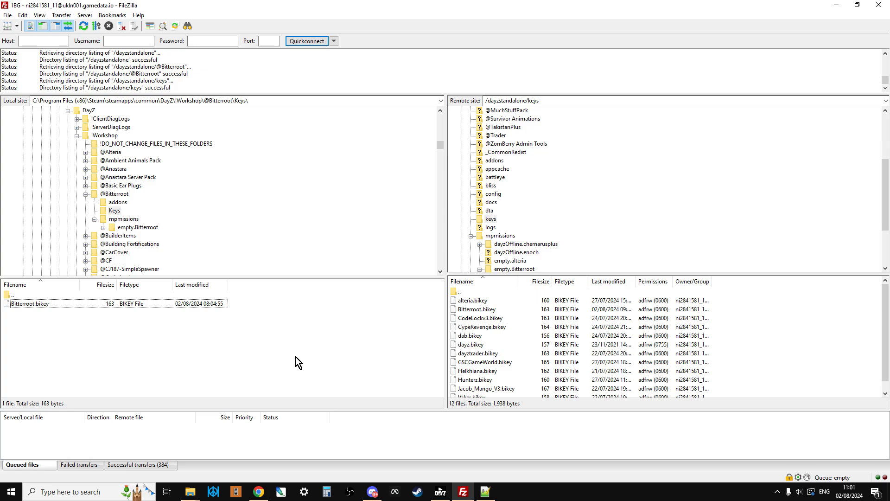
Switch to the Nitrado settings in Chrome and highlight the CF and ZomBerry Admin Tools entries in Additional mods.
left_click(263, 495)
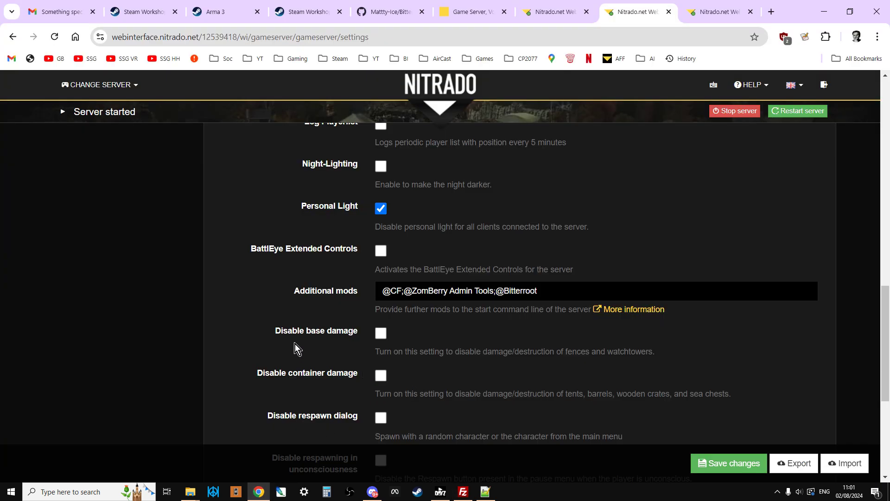
scroll(296, 347, "up", 1)
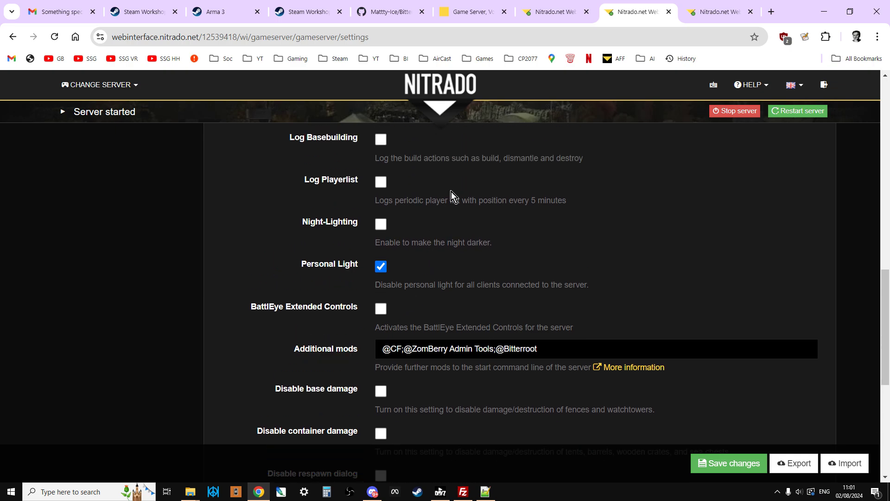
scroll(462, 206, "down", 3)
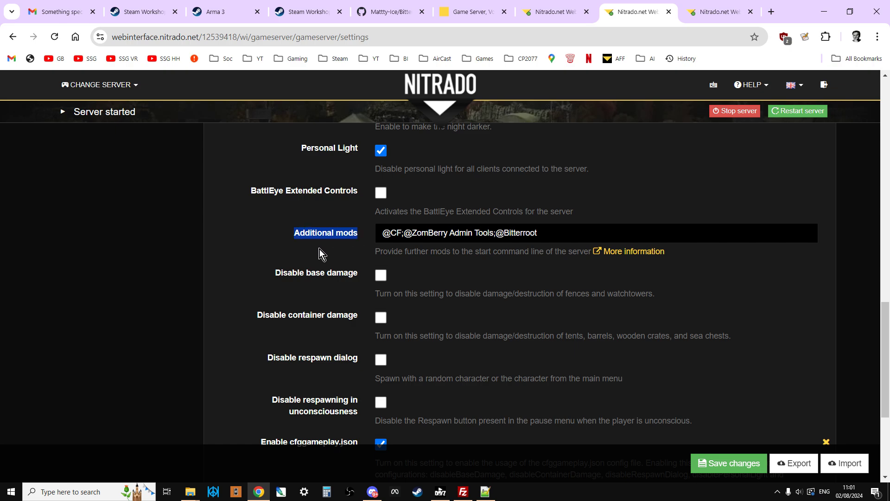
left_click(587, 230)
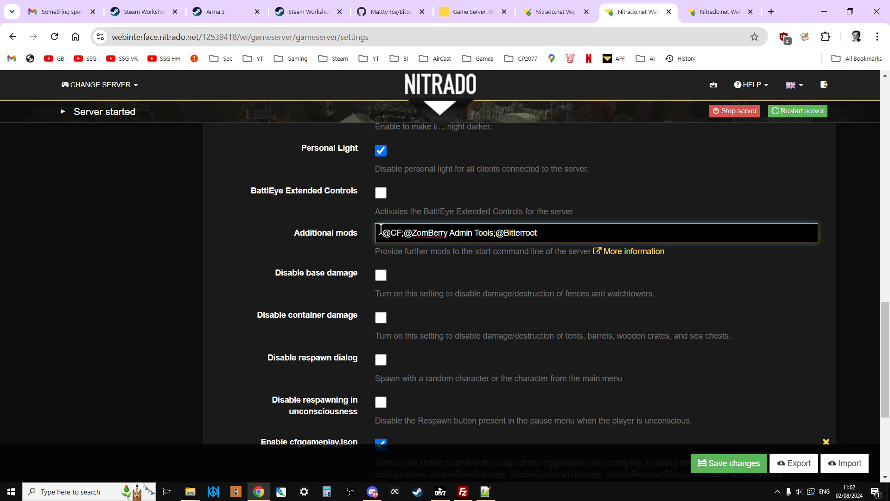
left_click_drag(381, 232, 496, 232)
left_click(550, 231)
left_click(194, 494)
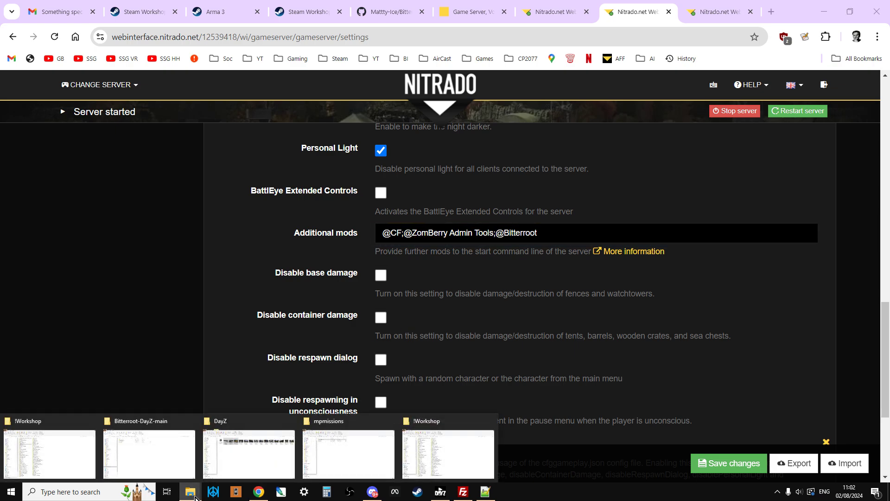
left_click(83, 459)
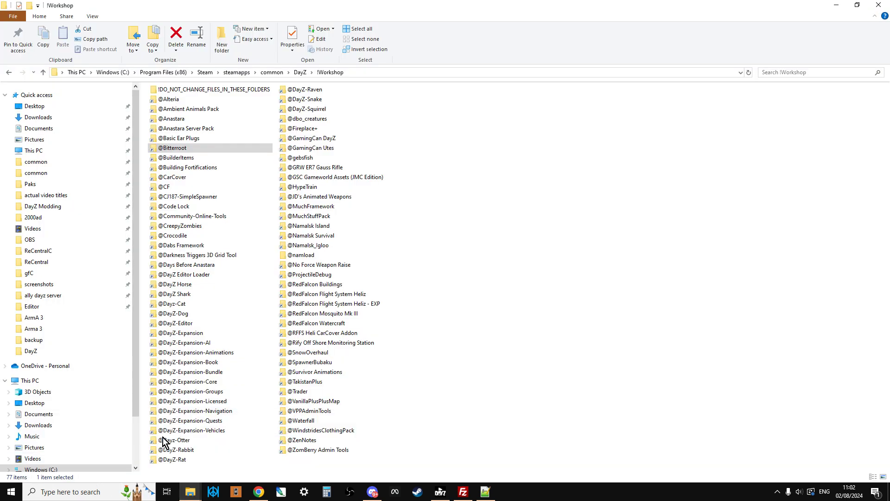
left_click(171, 149)
key("ctrl+c")
right_click(171, 149)
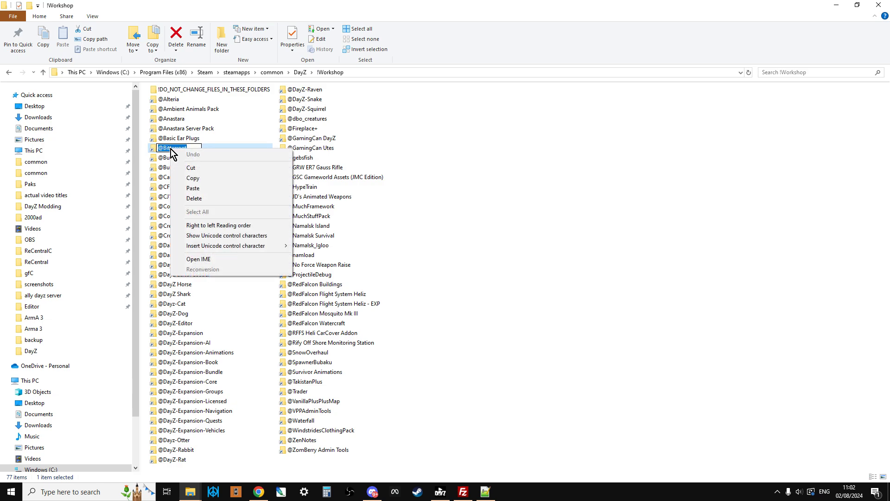
left_click(195, 181)
left_click(261, 489)
key("ctrl+v")
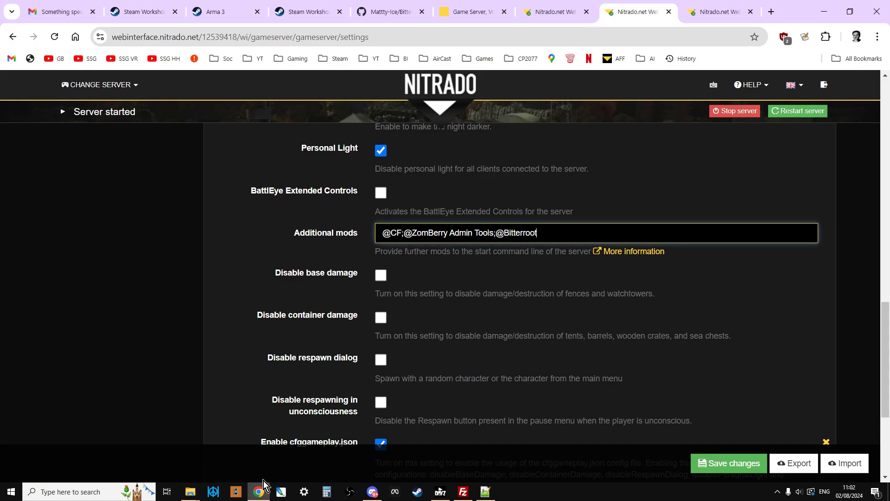
left_click_drag(496, 232, 548, 238)
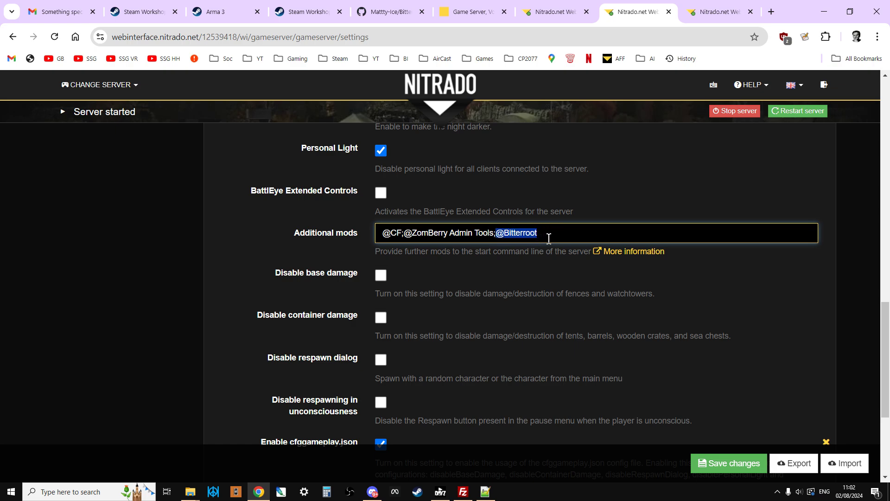
left_click(565, 236)
In File Explorer, copy the full path of the Bitterroot-DayZ-main folder.
left_click(193, 496)
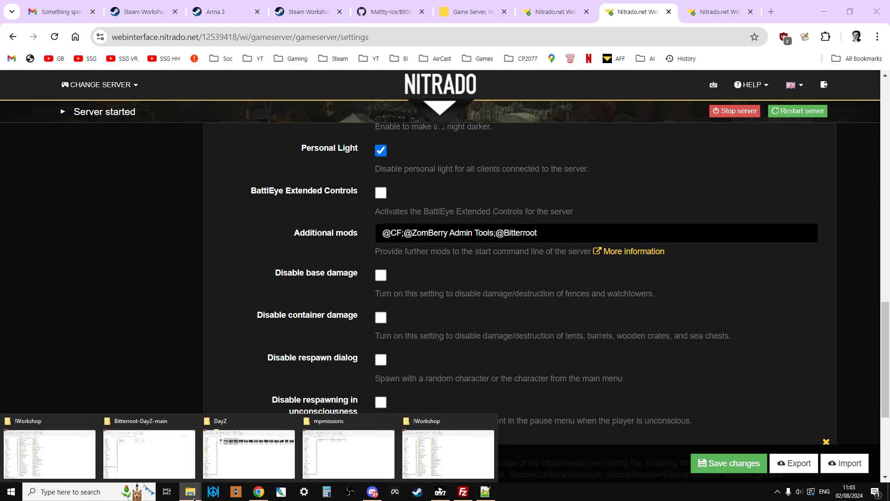
left_click(173, 442)
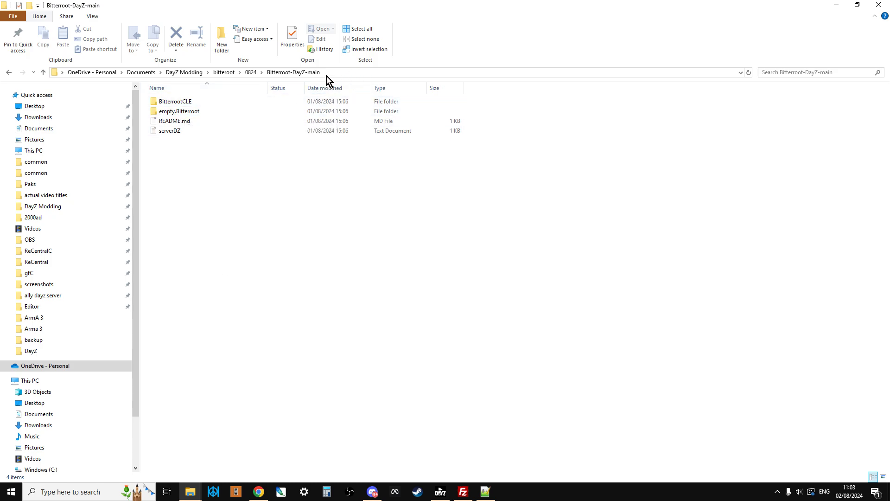
left_click(352, 73)
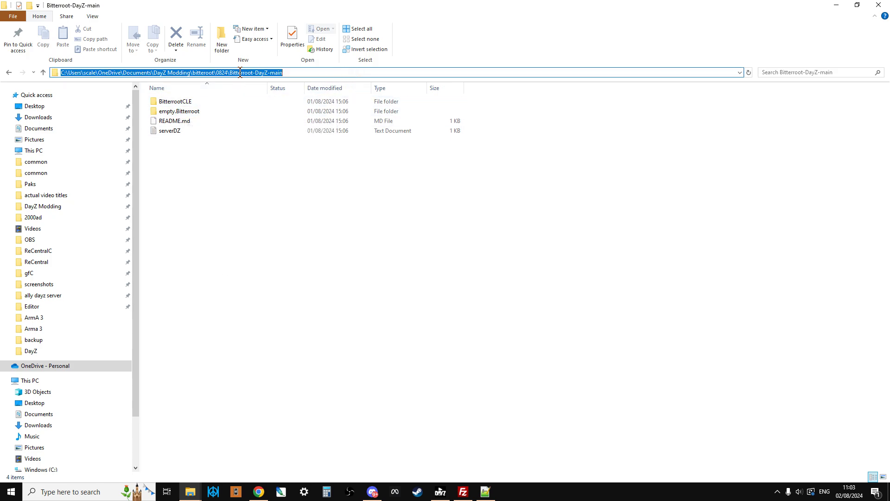
right_click(240, 73)
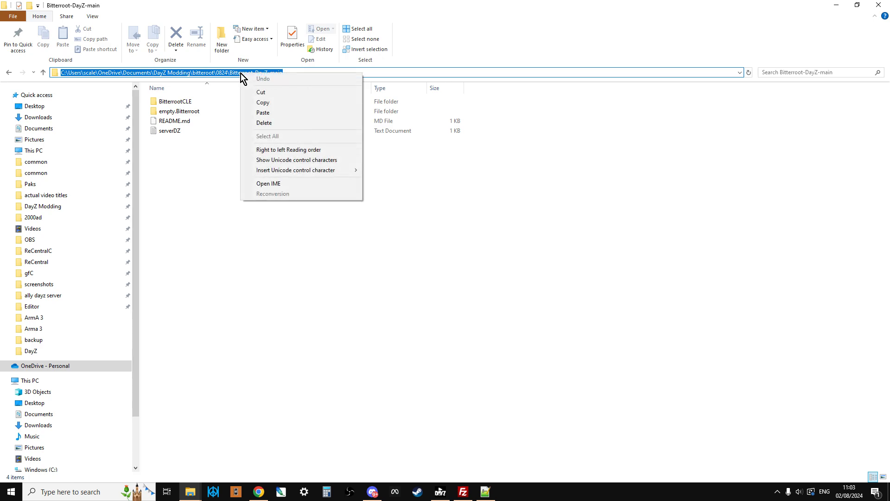
left_click(266, 101)
Switch to FileZilla and set the local site to the copied Bitterroot-DayZ-main path.
left_click(463, 491)
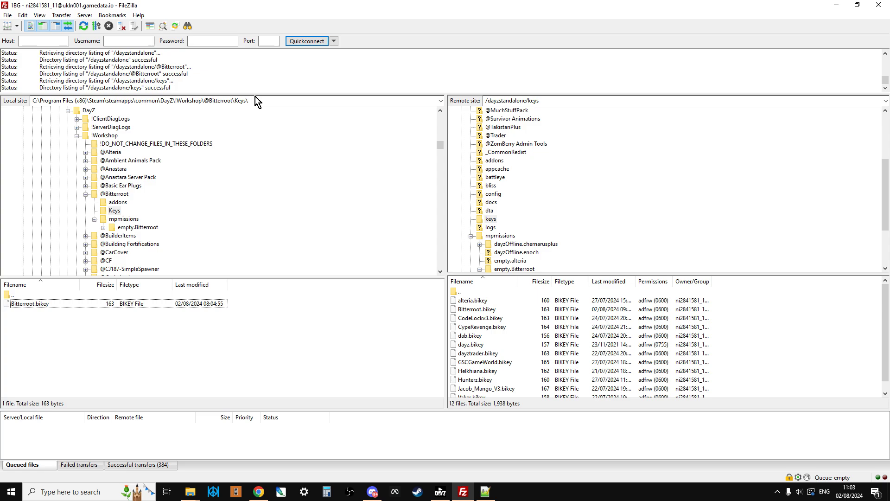
left_click(255, 99)
right_click(178, 101)
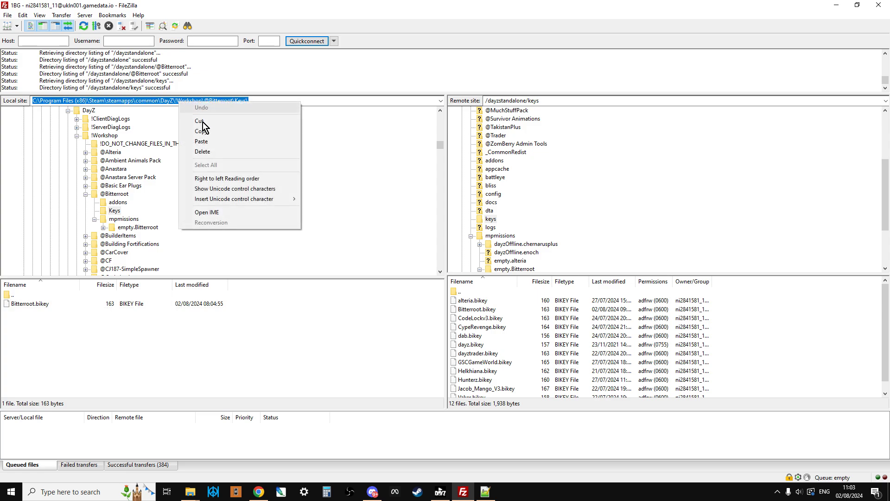
left_click(211, 144)
key("Return")
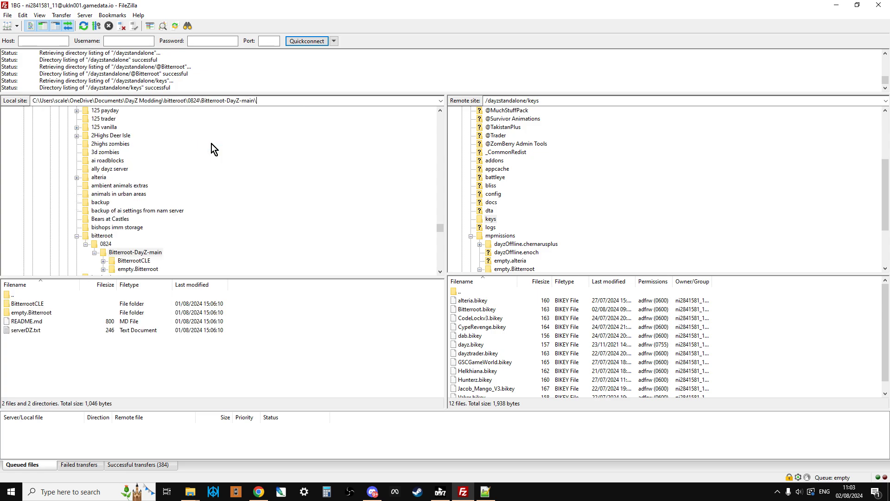
Open the local empty.Bitterroot folder and the server's mpmissions folder.
scroll(191, 188, "down", 2)
scroll(190, 190, "down", 1)
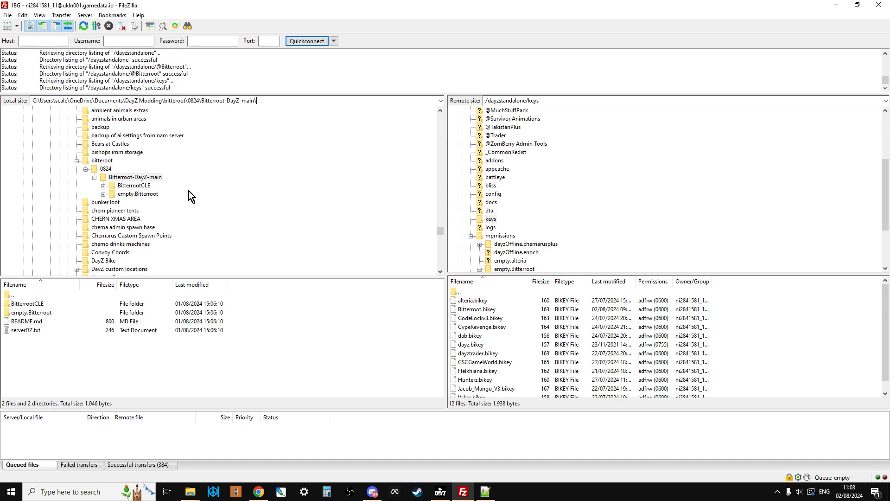
left_click(120, 196)
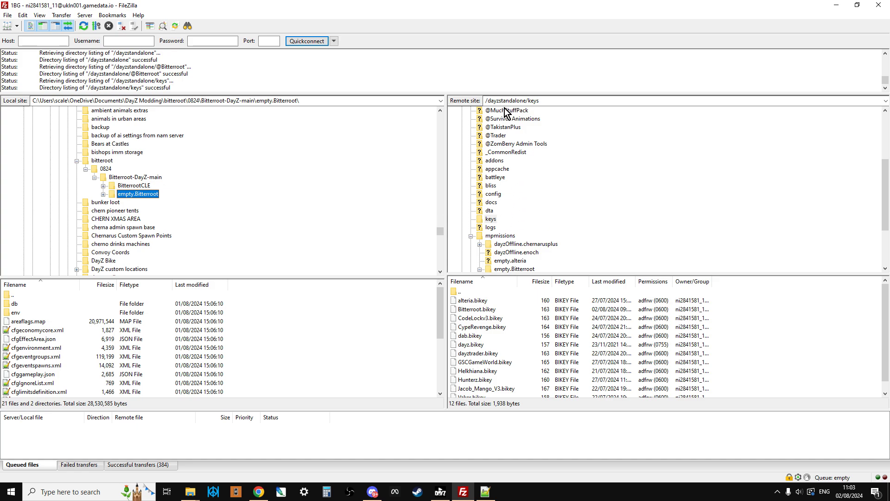
scroll(521, 146, "down", 2)
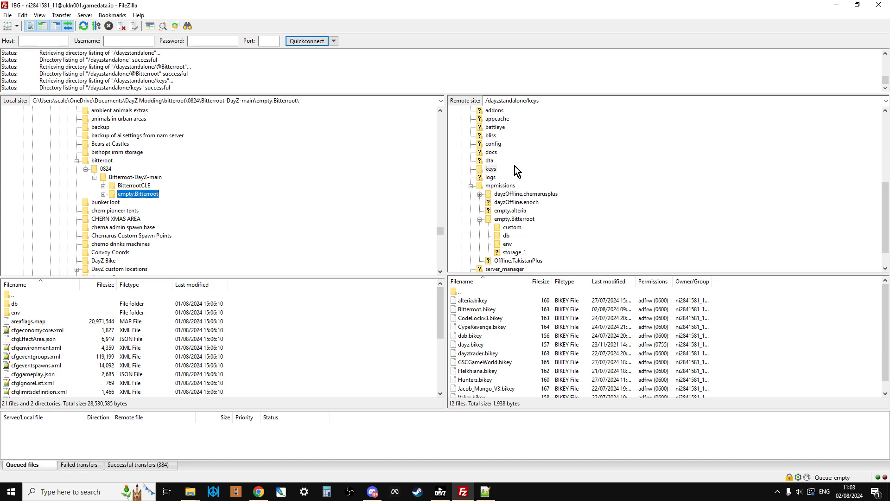
left_click(496, 187)
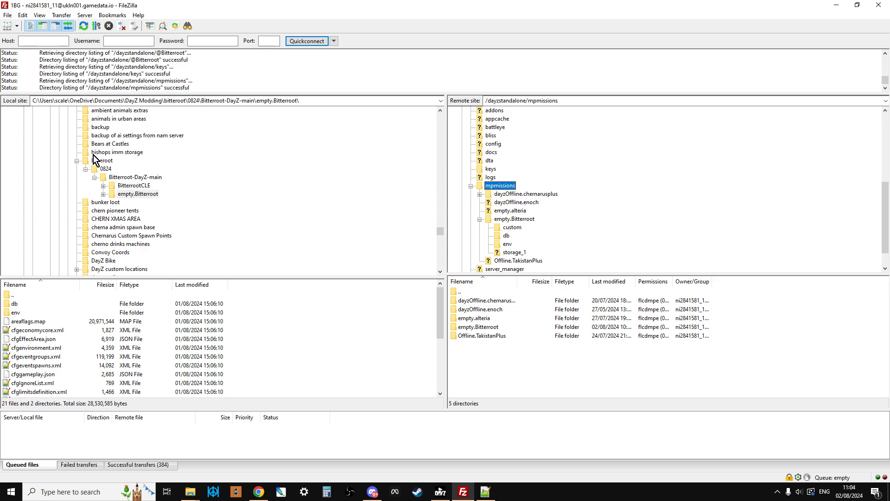
Show the upload option for the local empty.Bitterroot folder, then open the server's empty.Bitterroot folder and collapse it in the tree.
left_click(77, 161)
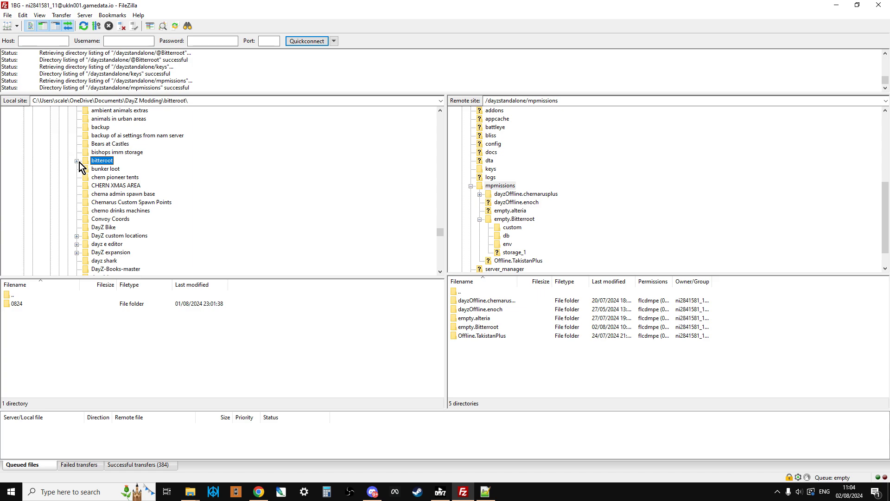
left_click(79, 162)
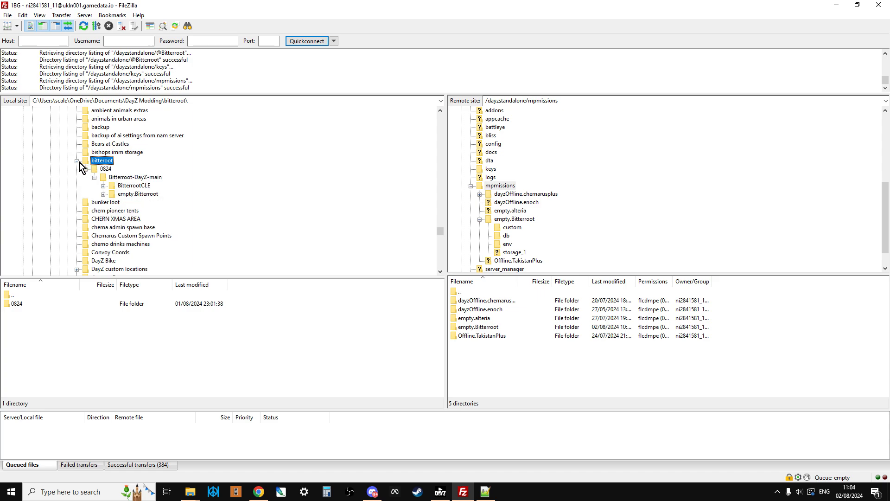
left_click(122, 195)
right_click(123, 199)
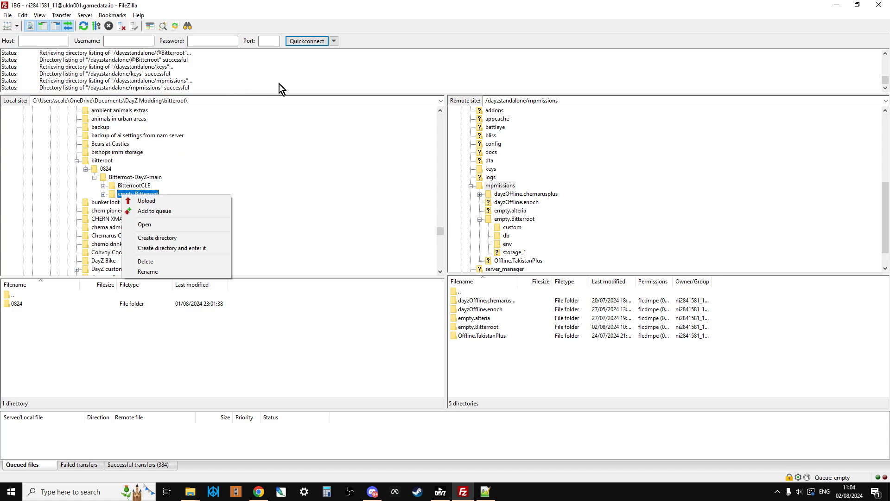
left_click(514, 221)
left_click(480, 219)
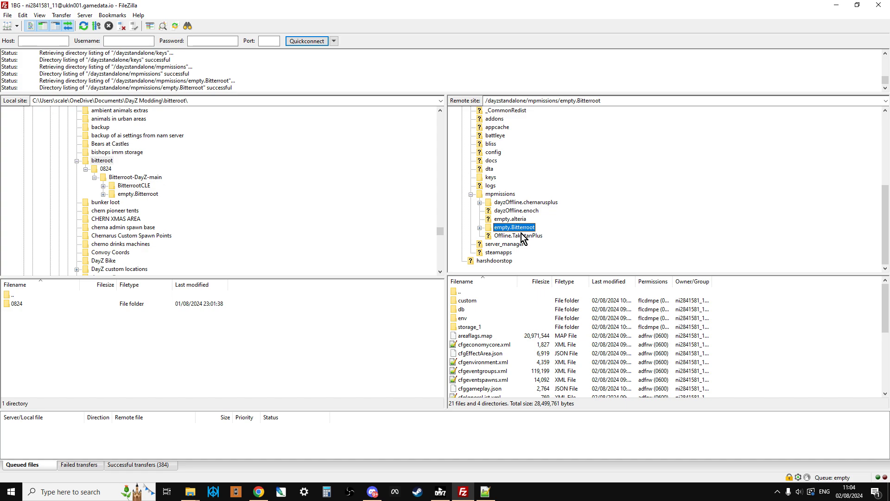
Switch to the Nitrado expert settings in Chrome and highlight the mission template line in serverDZ.cfg.
left_click(258, 491)
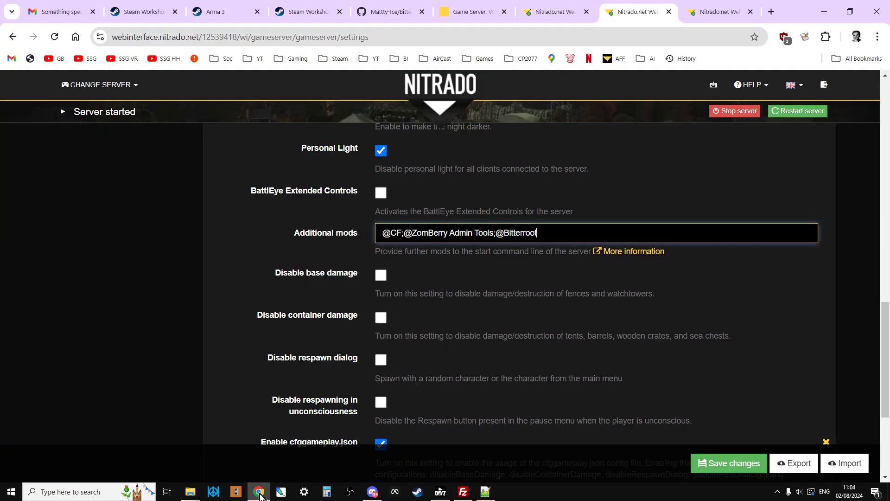
left_click(715, 14)
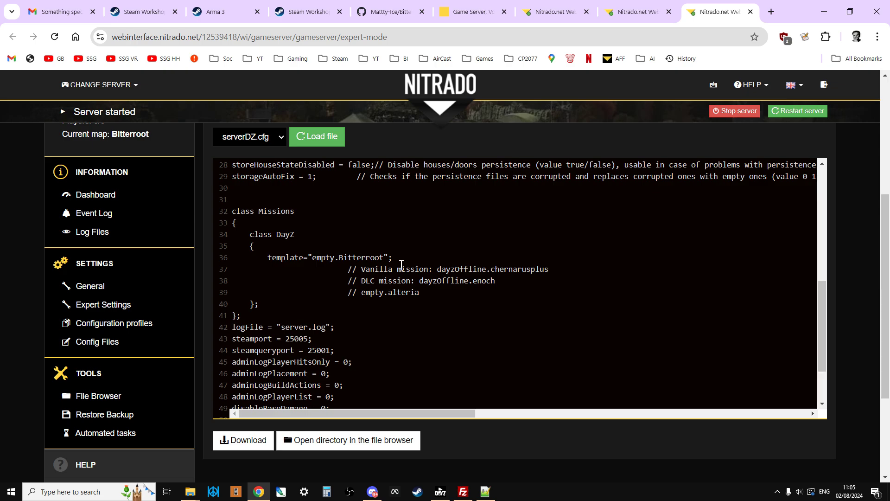
left_click_drag(266, 256, 414, 261)
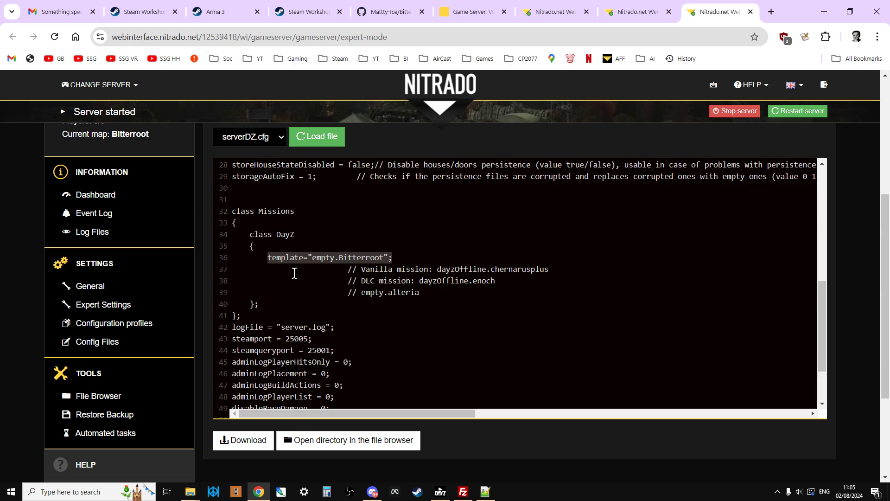
left_click(321, 263)
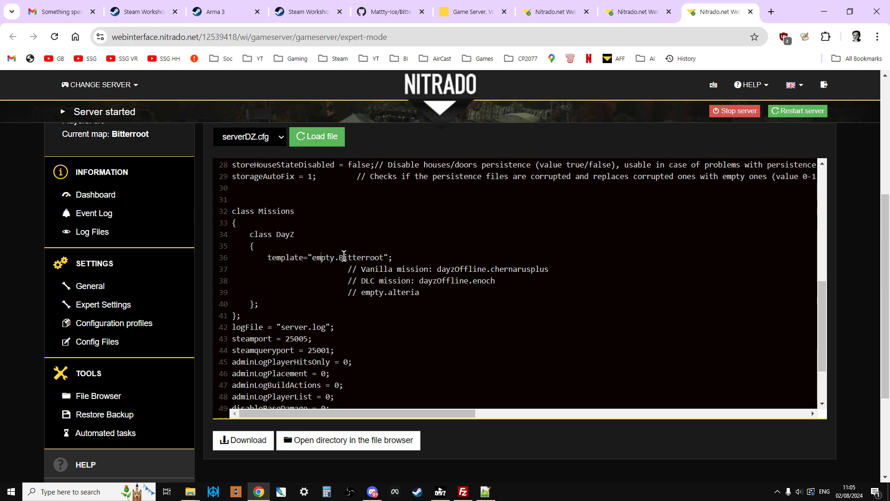
In File Explorer, copy the empty.Bitterroot folder's name from the Bitterroot-DayZ-main folder.
mouse_move(188, 493)
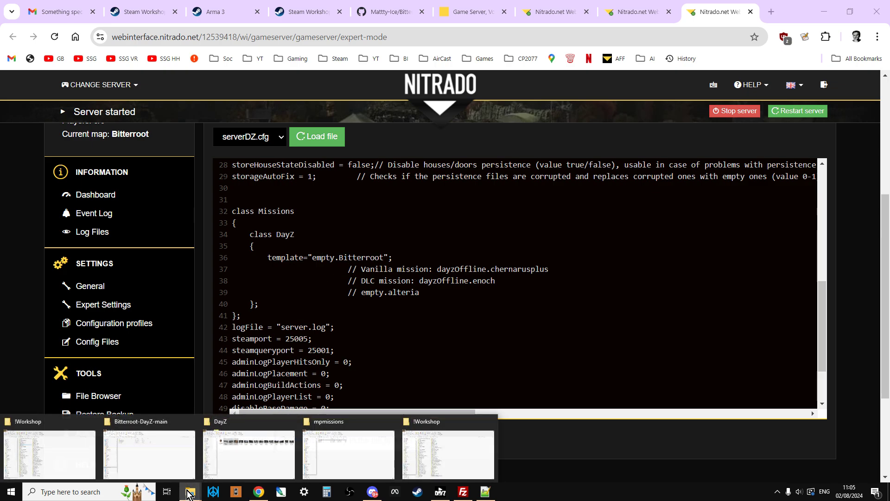
left_click(167, 473)
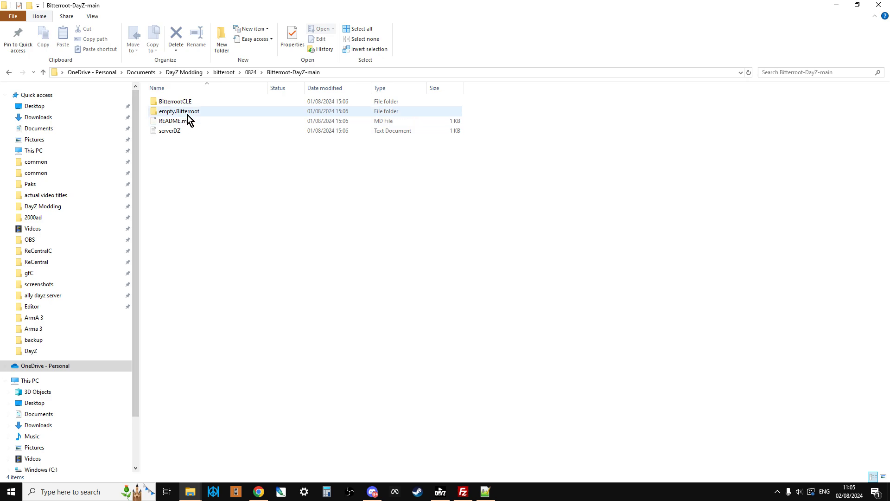
left_click(39, 73)
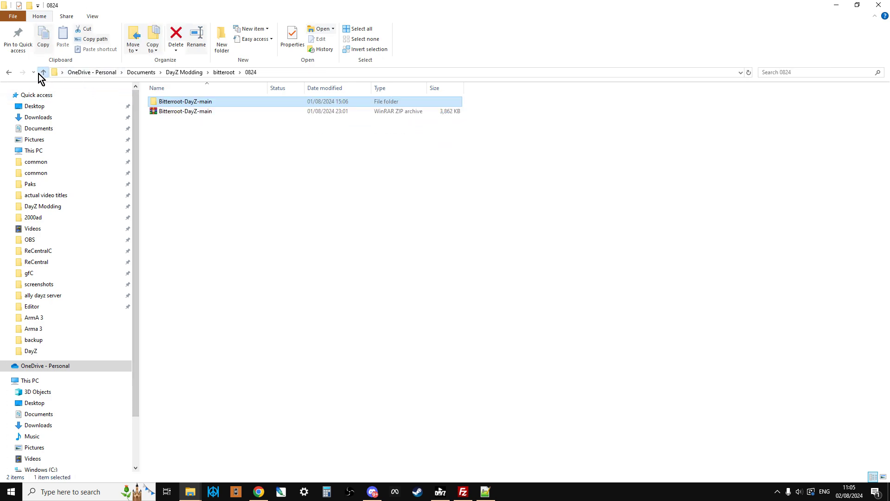
double_click(171, 102)
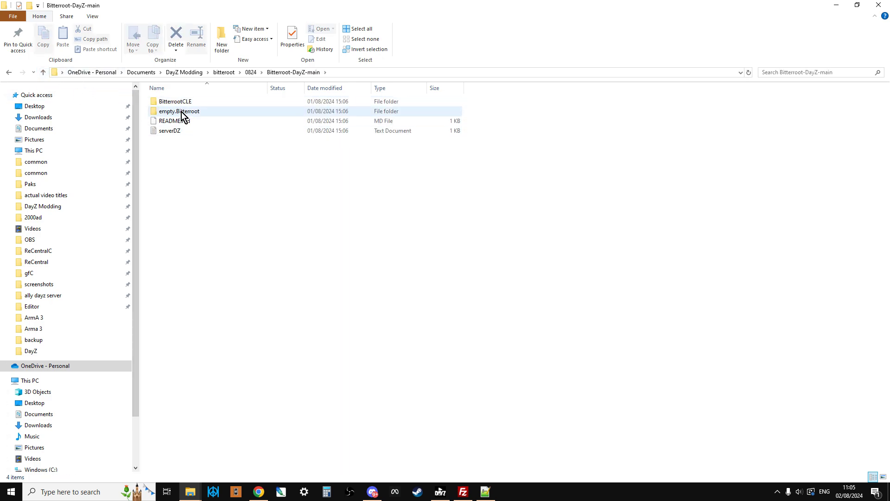
left_click(182, 114)
left_click(184, 116)
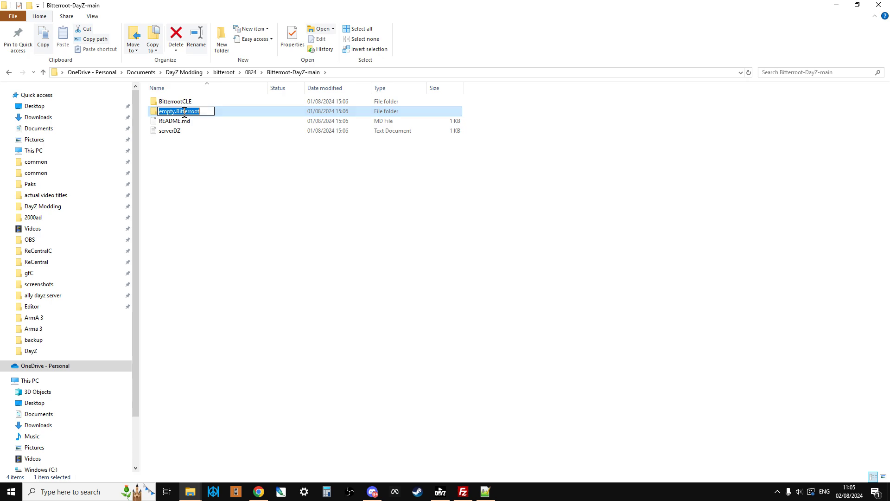
right_click(186, 116)
left_click(208, 144)
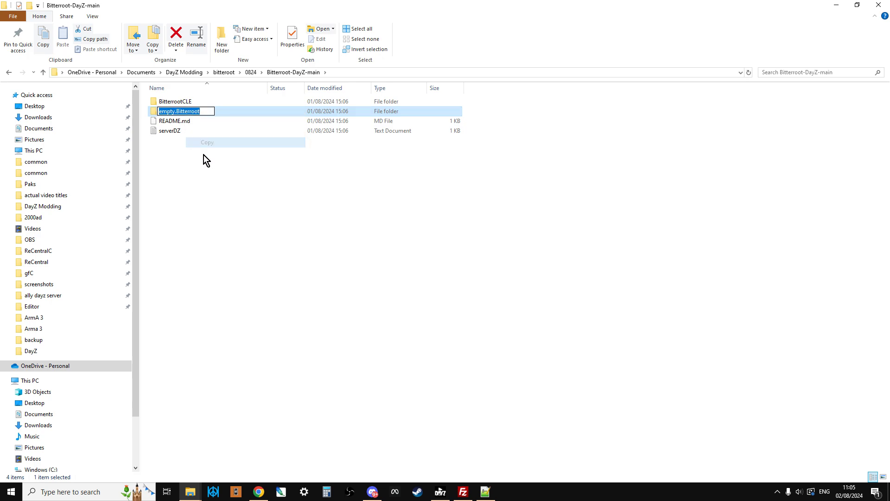
left_click(210, 193)
Back in Chrome, replace the mission template value in serverDZ.cfg with the copied name empty.Bitterroot.
left_click(259, 491)
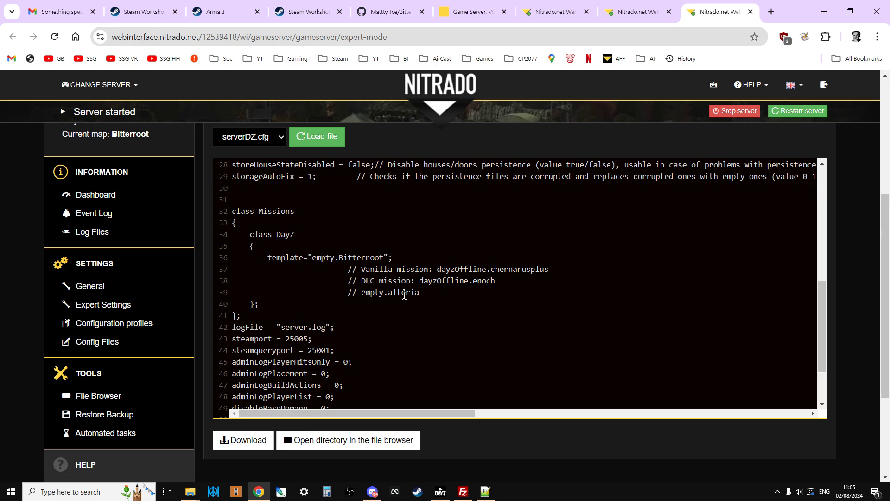
left_click_drag(384, 257, 312, 258)
right_click(313, 258)
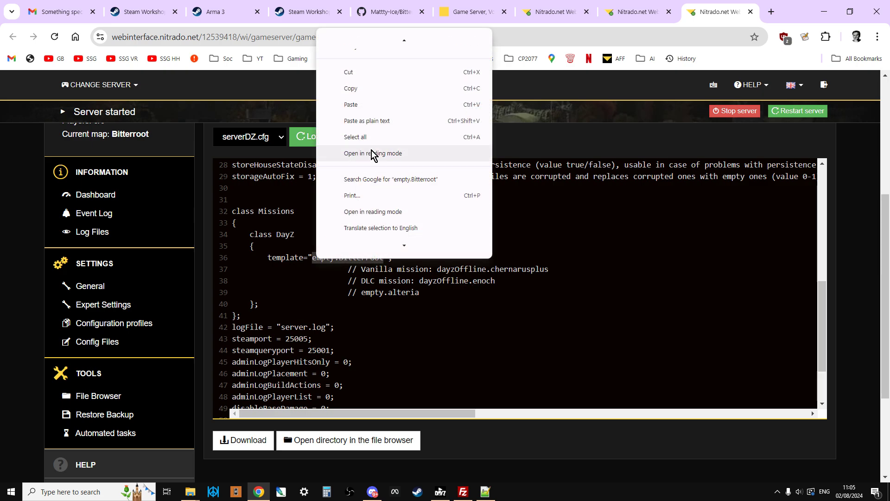
left_click(369, 107)
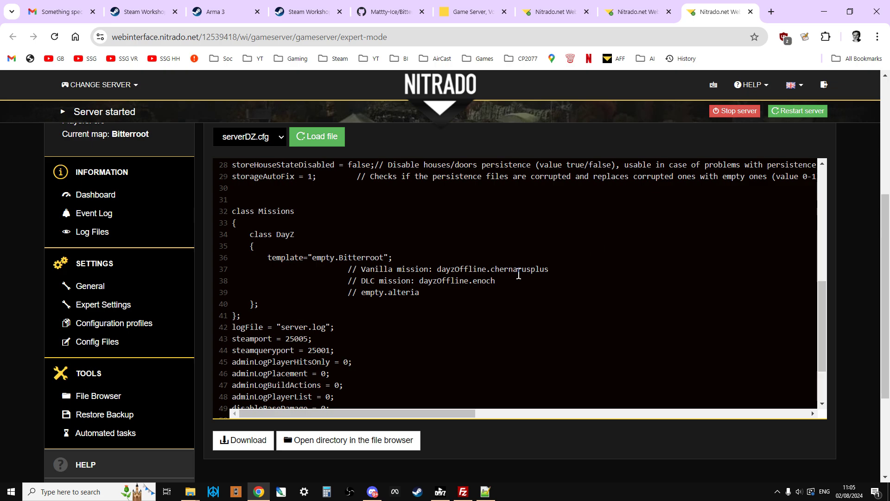
Add the comment line "// empty.Bitterroot" below the empty.alteria comment, copying the name from the template line.
left_click(444, 291)
key("Return")
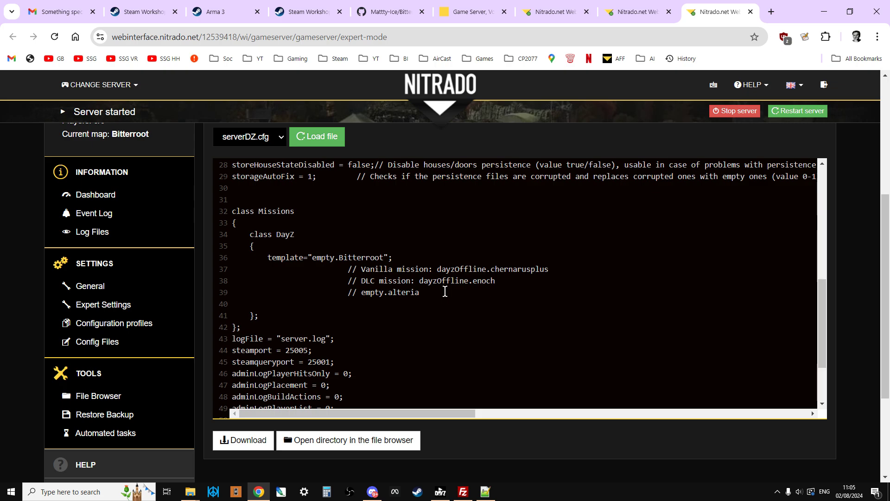
type("//")
left_click_drag(384, 258, 312, 258)
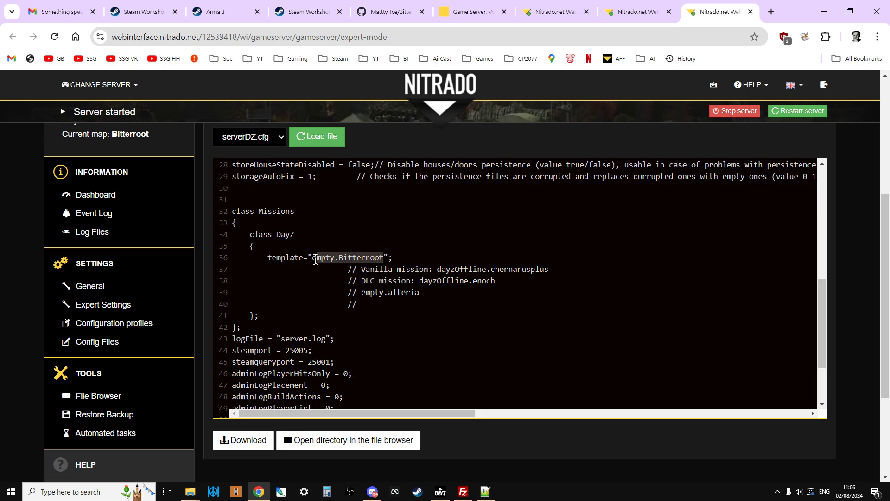
right_click(315, 260)
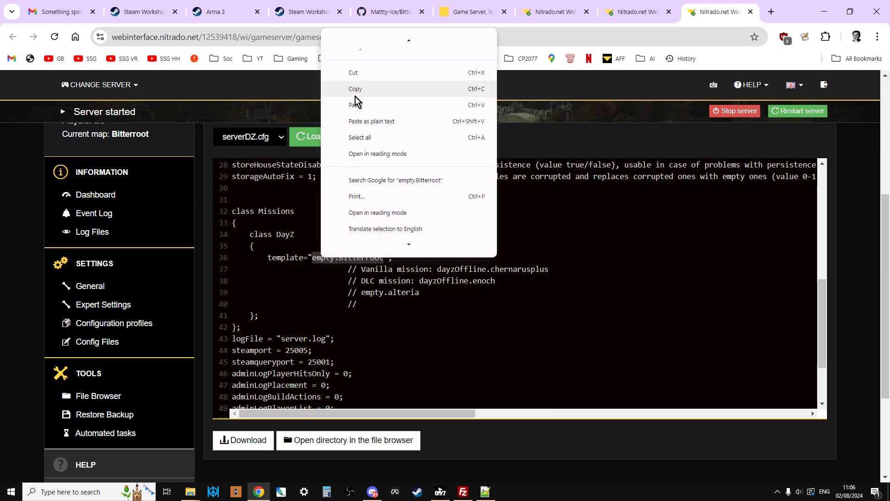
left_click(356, 97)
left_click(383, 301)
key("ctrl+v")
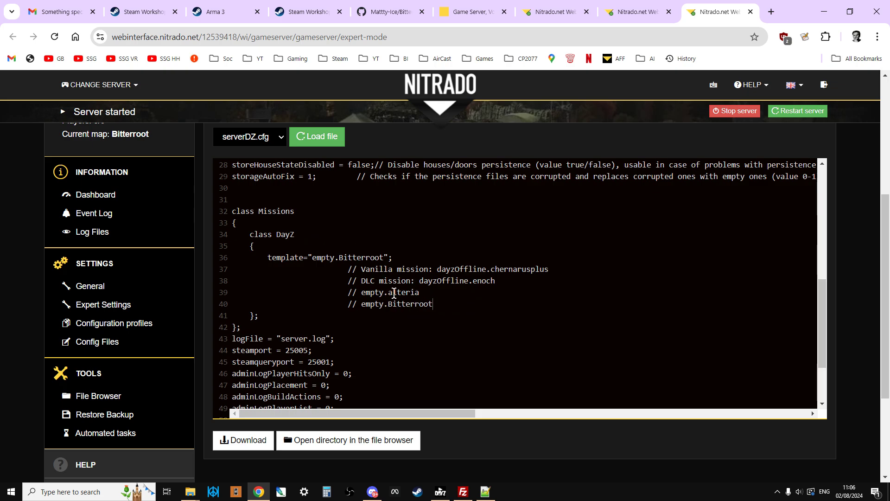
Highlight the commented mission names dayzOffline.chernarusplus, dayzOffline.enoch and empty.alteria in turn.
left_click_drag(436, 269, 507, 274)
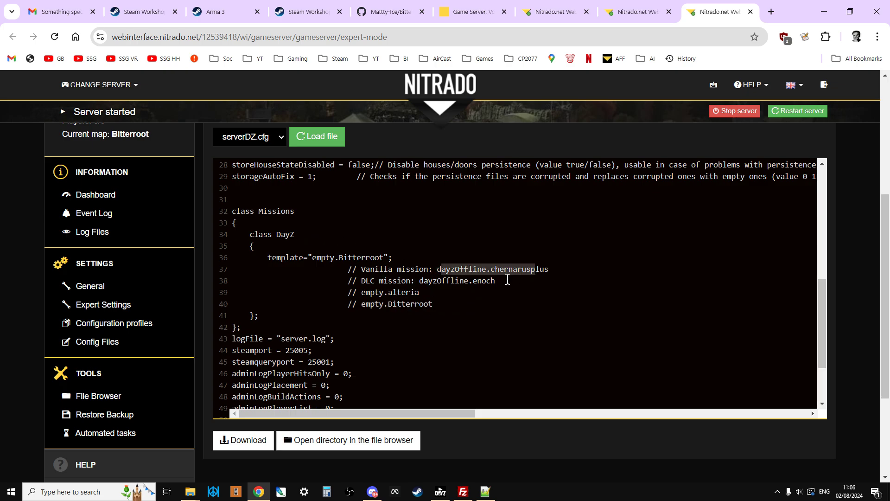
left_click_drag(420, 280, 497, 277)
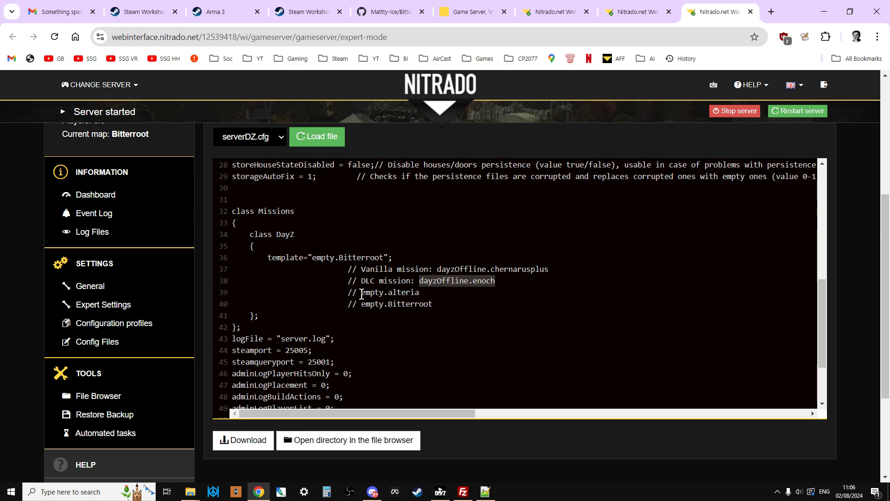
left_click_drag(361, 292, 423, 292)
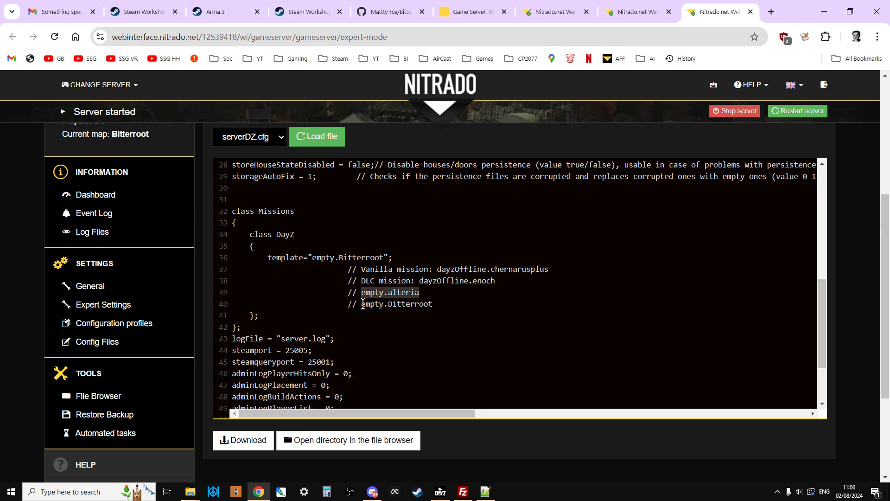
Highlight the commented mission name empty.Bitterroot in serverDZ.cfg.
left_click_drag(362, 303, 438, 300)
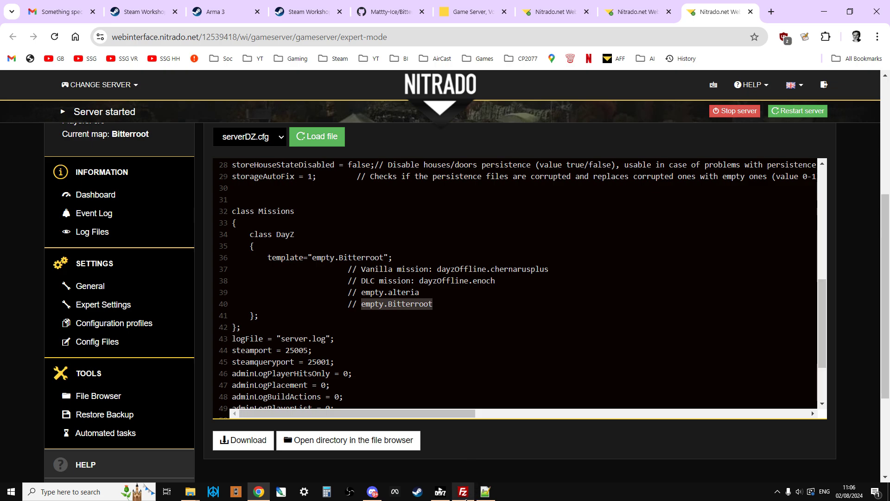
In FileZilla, open globals.xml from the remote empty.Bitterroot/db folder for editing.
left_click(464, 491)
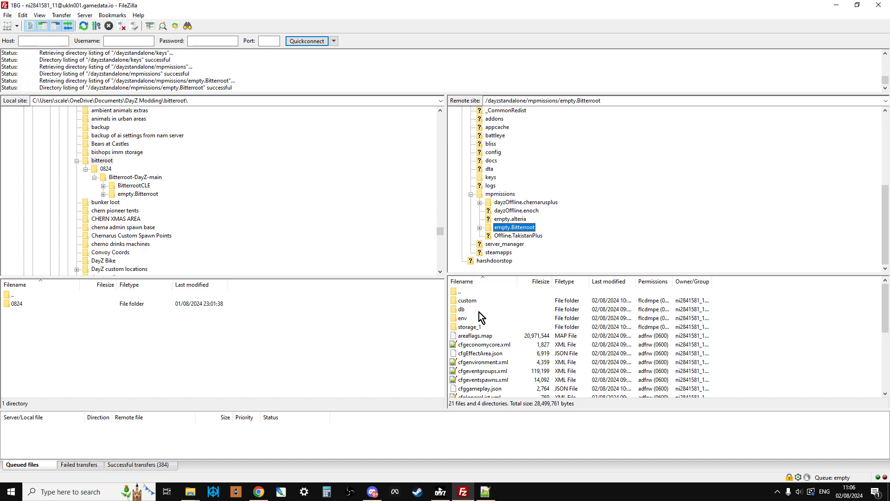
left_click(460, 311)
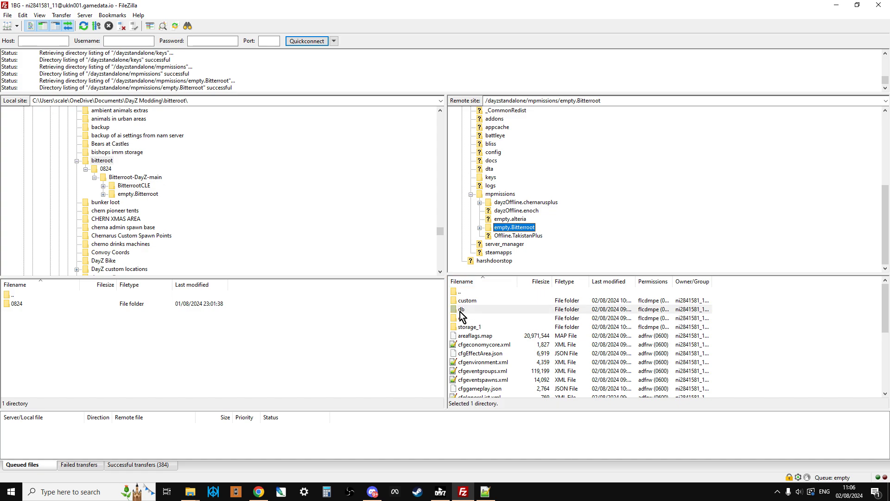
left_click(480, 228)
left_click(499, 244)
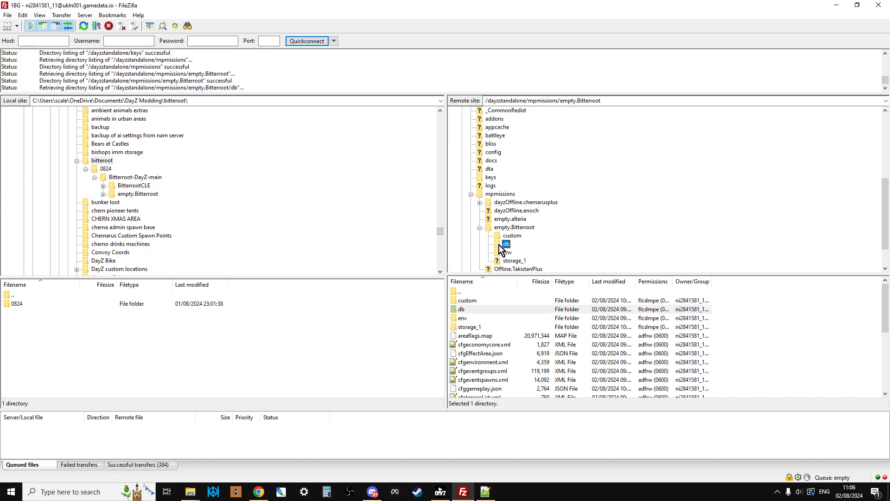
right_click(478, 320)
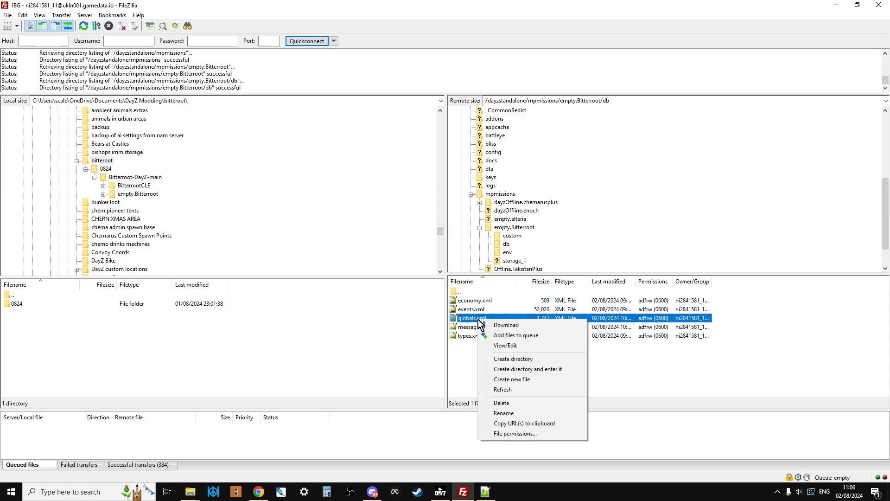
left_click(519, 349)
left_click(676, 369)
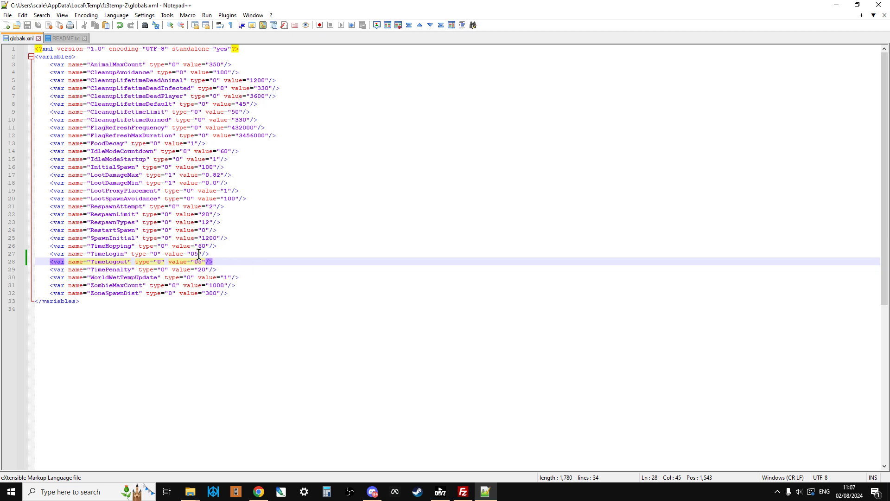
Highlight the TimeLogin and TimeLogout lines in globals.xml and place the cursor in the TimeLogin value.
left_click_drag(227, 261, 39, 253)
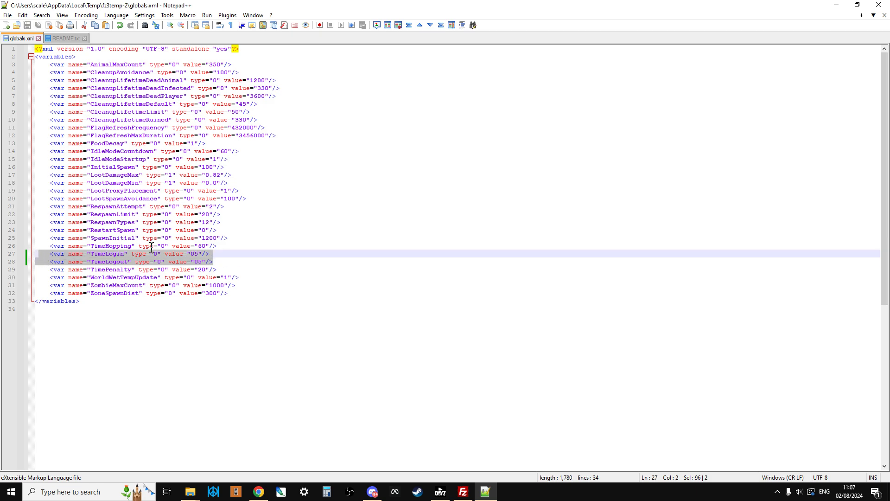
left_click(227, 264)
left_click(199, 254)
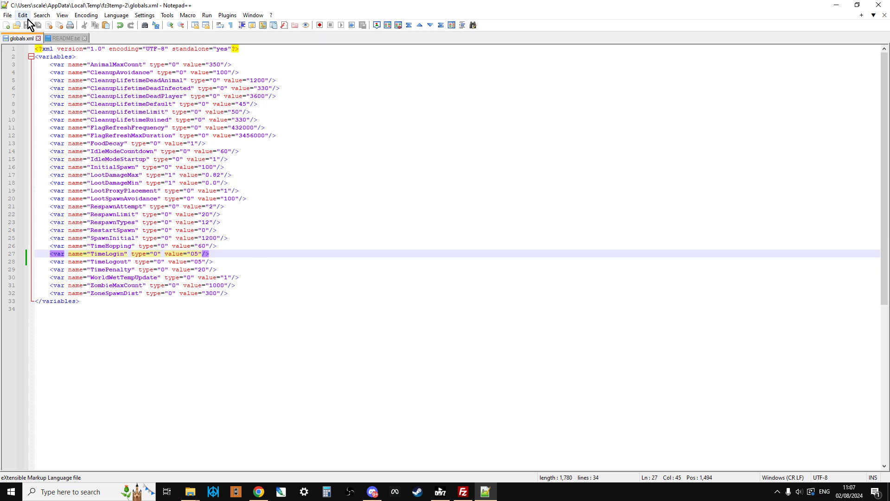
Add a trailing space to the TimeLogin line, then save globals.xml and upload it back to the server through FileZilla.
left_click(213, 254)
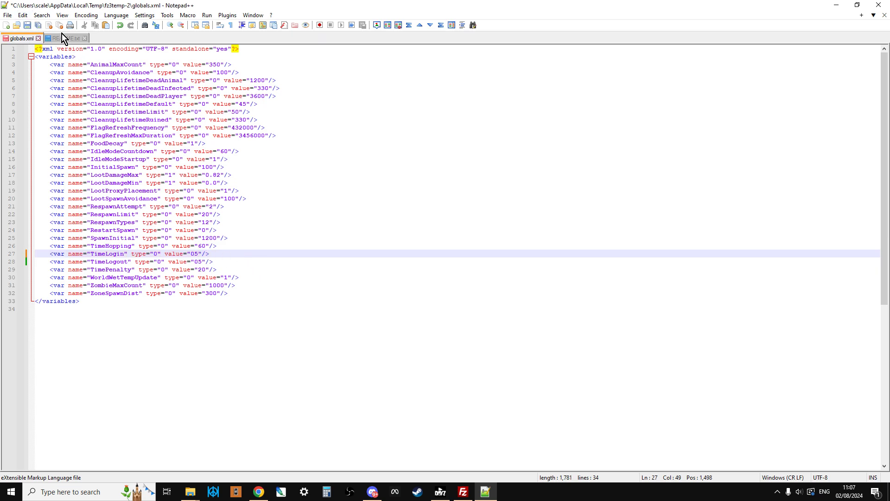
left_click(28, 26)
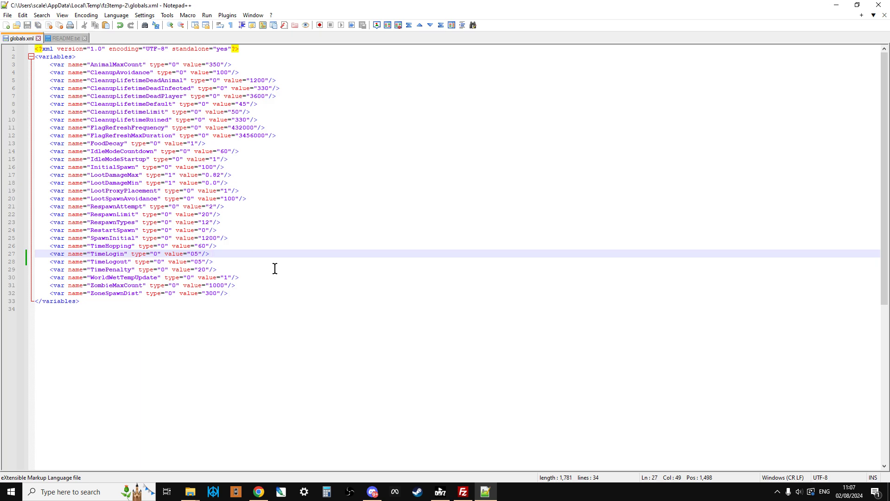
left_click(463, 491)
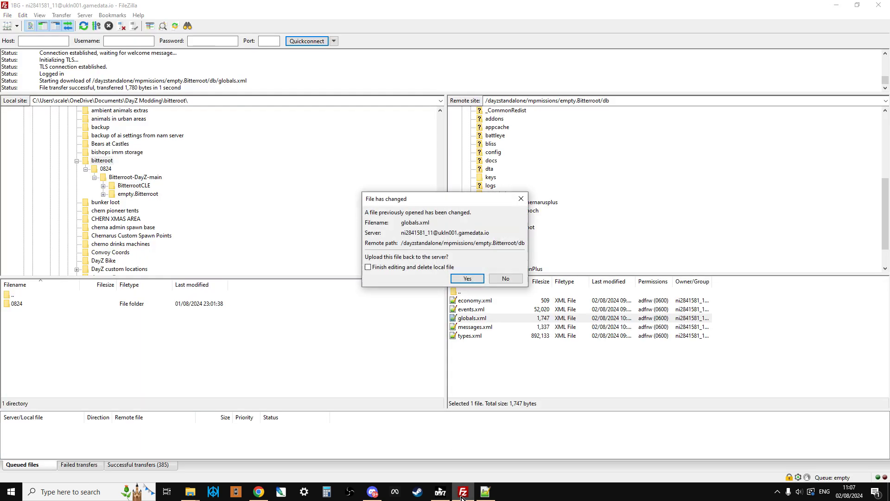
left_click(465, 279)
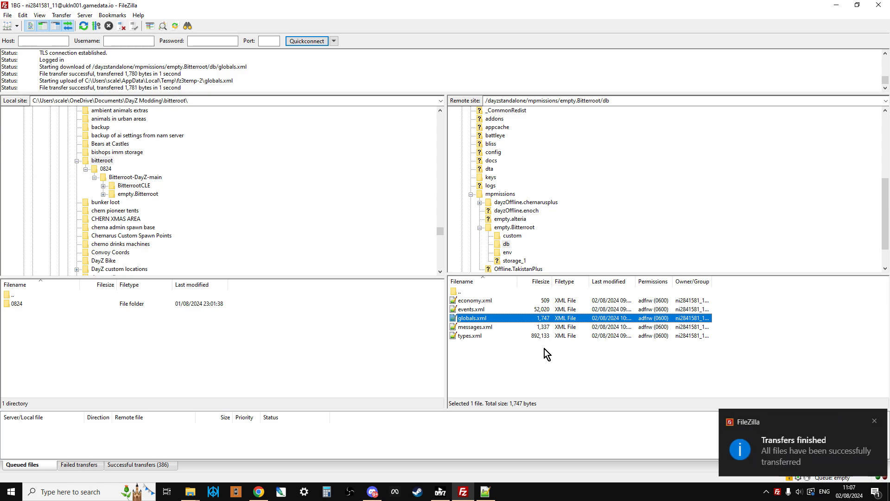
Open cfggameplay.json from the remote empty.Bitterroot mission folder for editing.
left_click(508, 228)
scroll(521, 310, "down", 1)
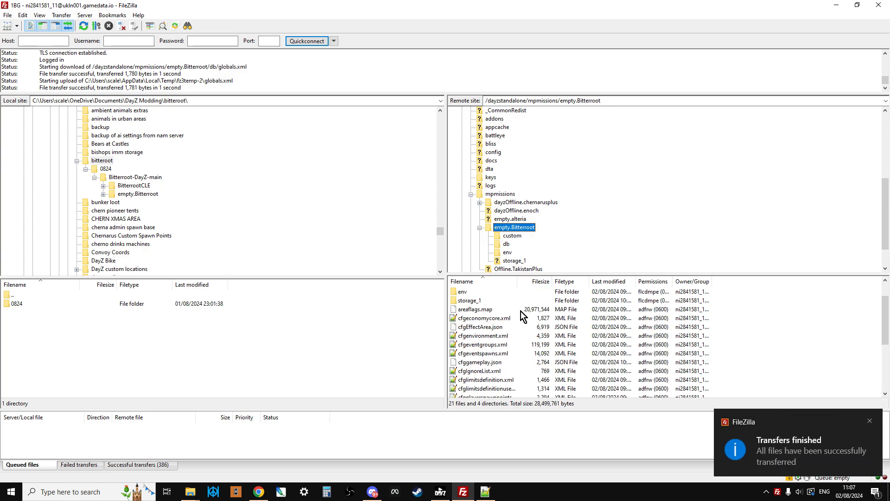
left_click(473, 363)
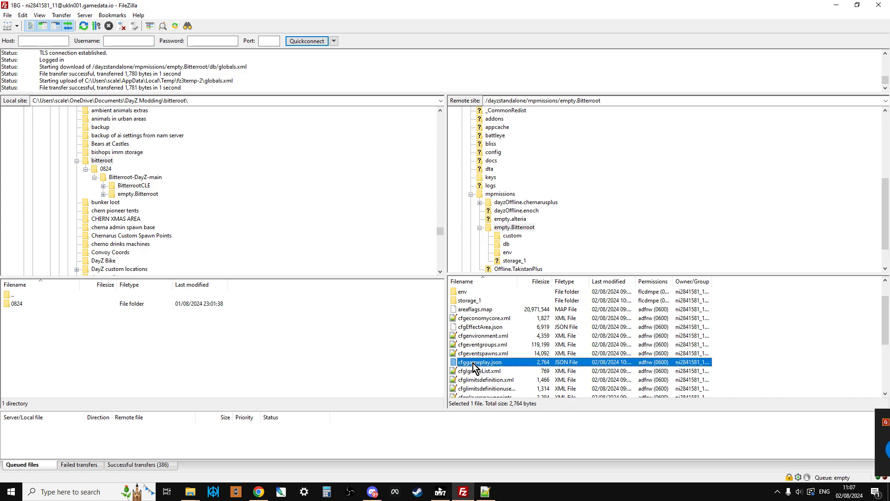
right_click(473, 363)
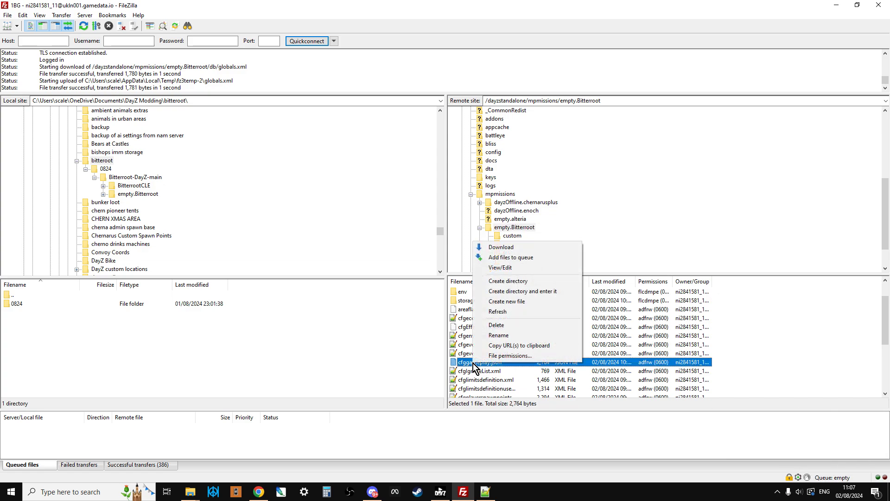
left_click(519, 268)
left_click(688, 370)
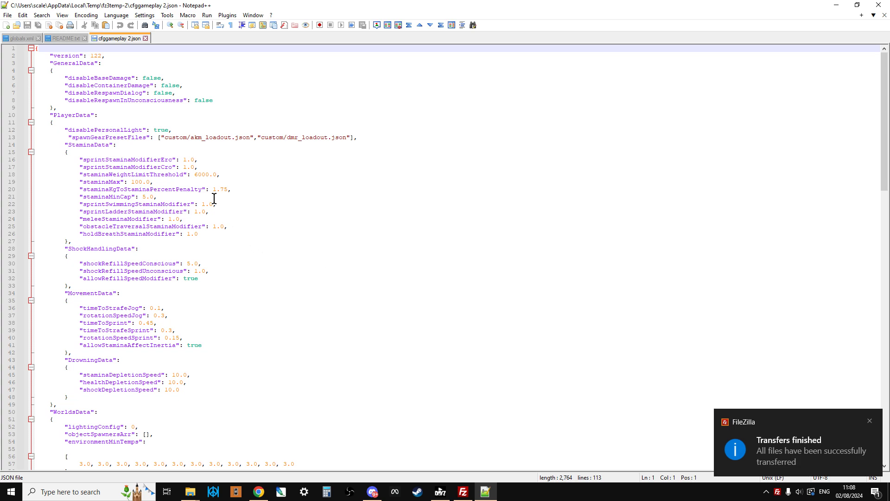
Highlight the spawnGearPresetFiles line in the cfggameplay file and examine the MapData settings at its end.
left_click_drag(65, 130, 366, 135)
left_click(65, 138)
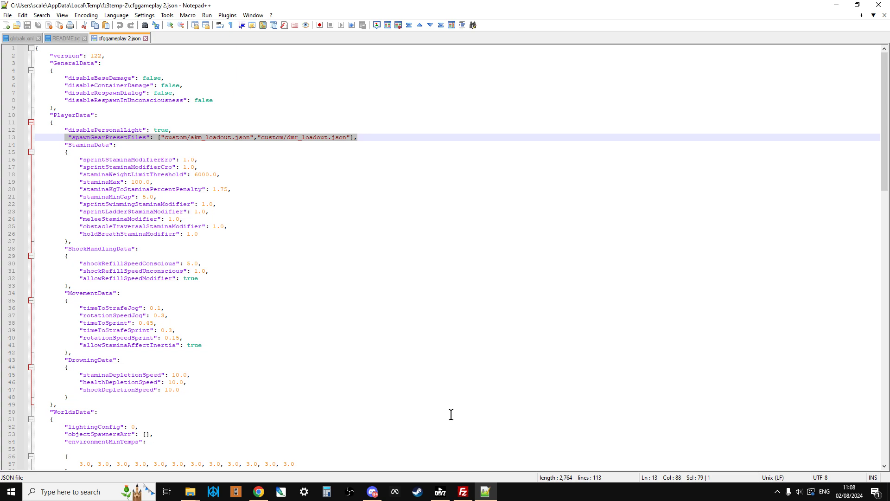
scroll(279, 192, "down", 2)
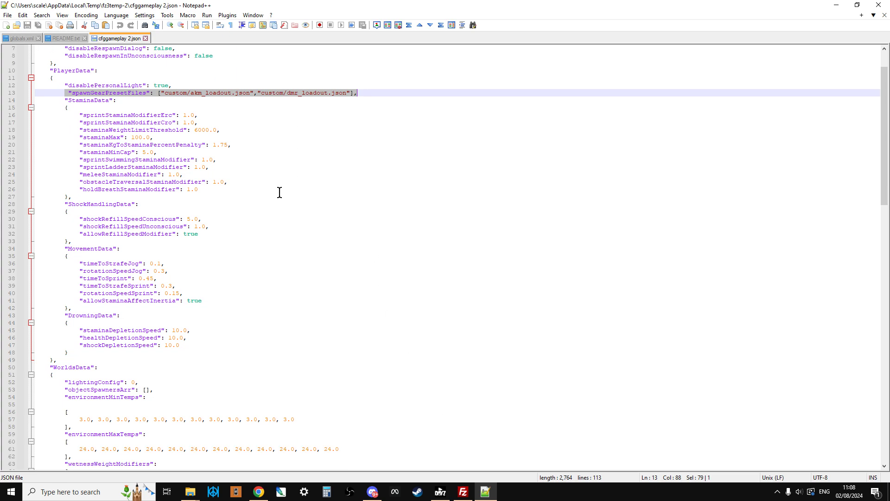
scroll(280, 192, "down", 12)
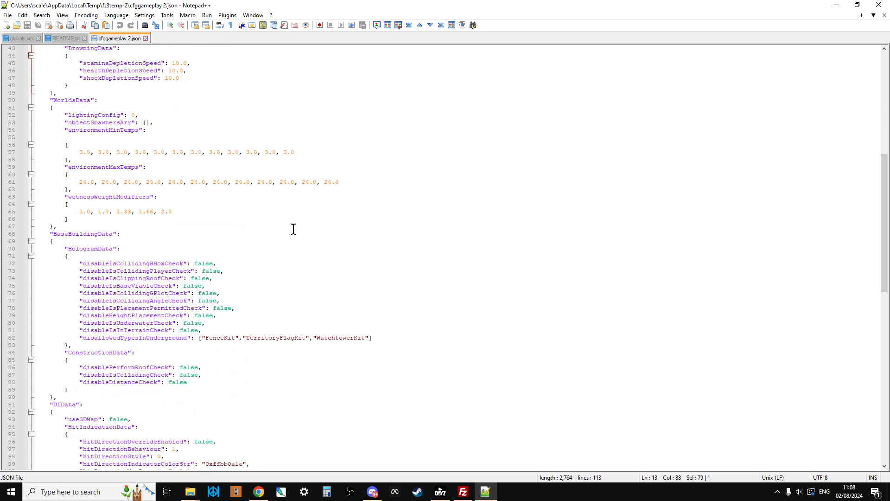
scroll(289, 230, "down", 9)
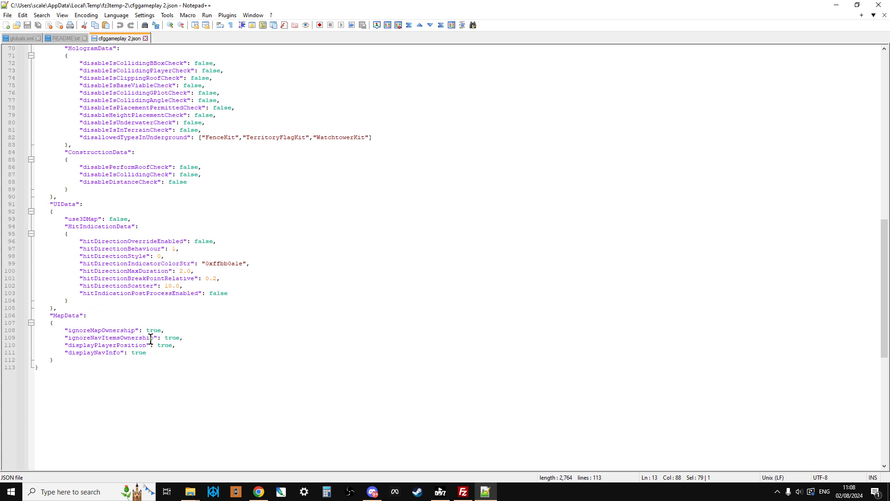
left_click_drag(50, 317, 87, 316)
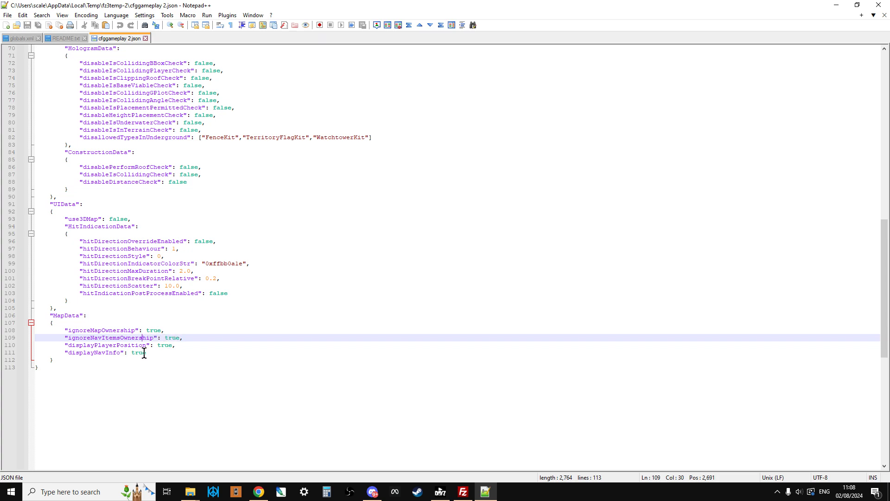
left_click(144, 352)
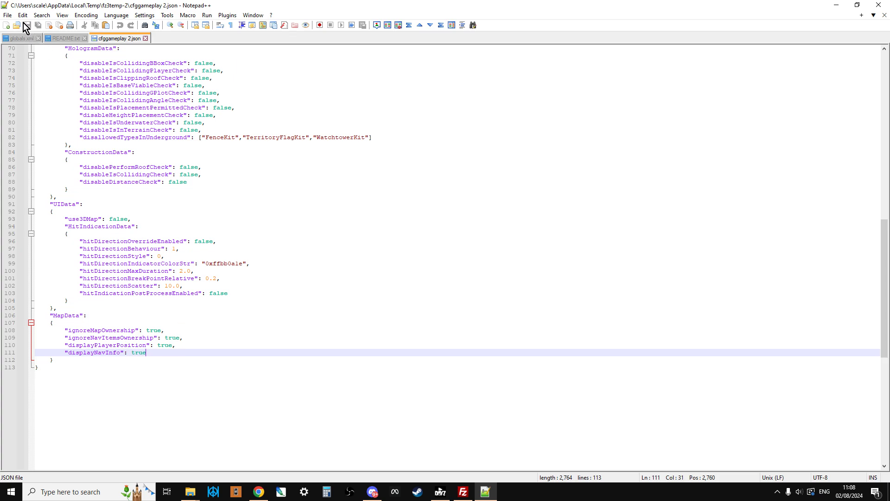
Review the remote mission folders in FileZilla, then the mission template section of serverDZ.cfg in Chrome.
left_click(462, 493)
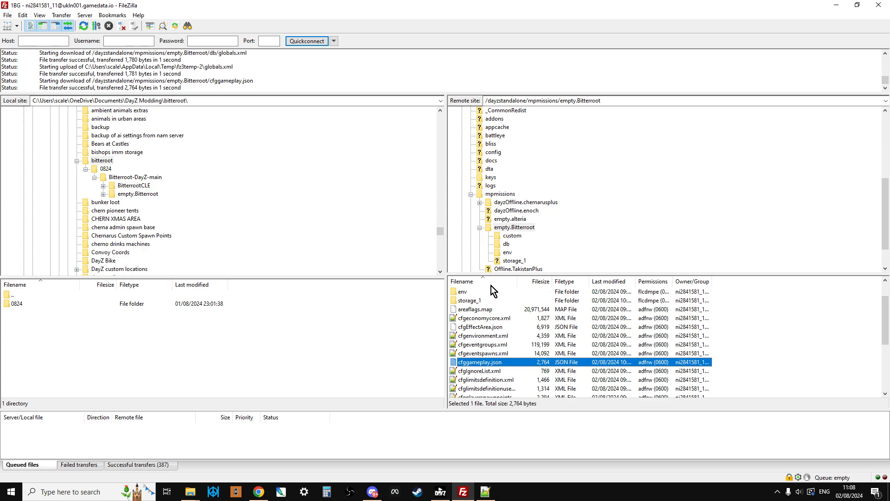
scroll(495, 235, "up", 1)
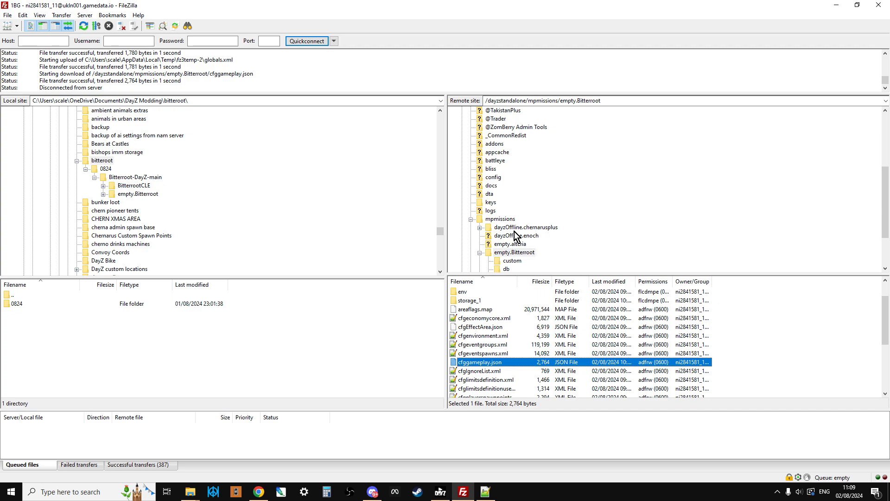
left_click(259, 492)
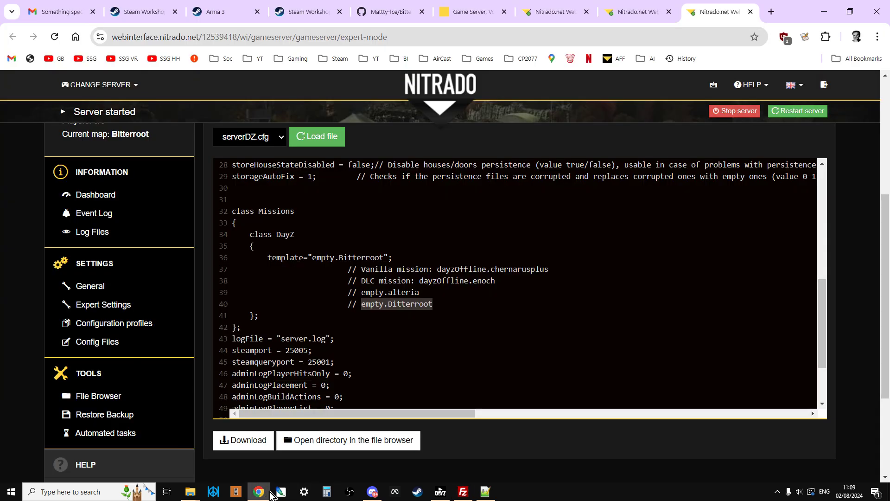
scroll(885, 278, "up", 1)
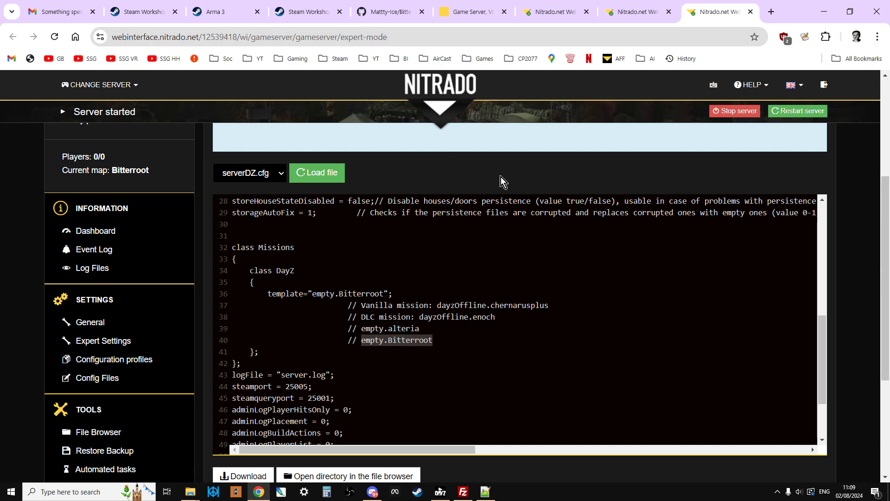
View the Bitterroot Steam Workshop page and check the faq channel of the Bitterroot server in Discord.
left_click(312, 14)
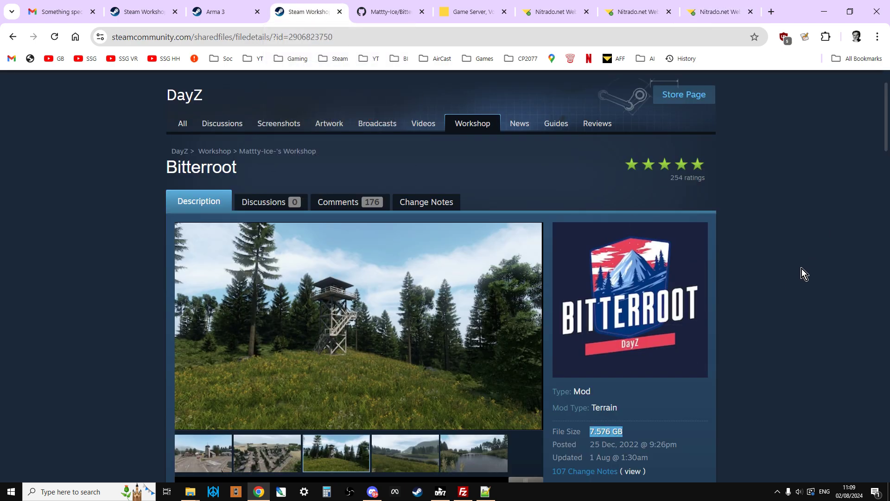
scroll(803, 266, "down", 1)
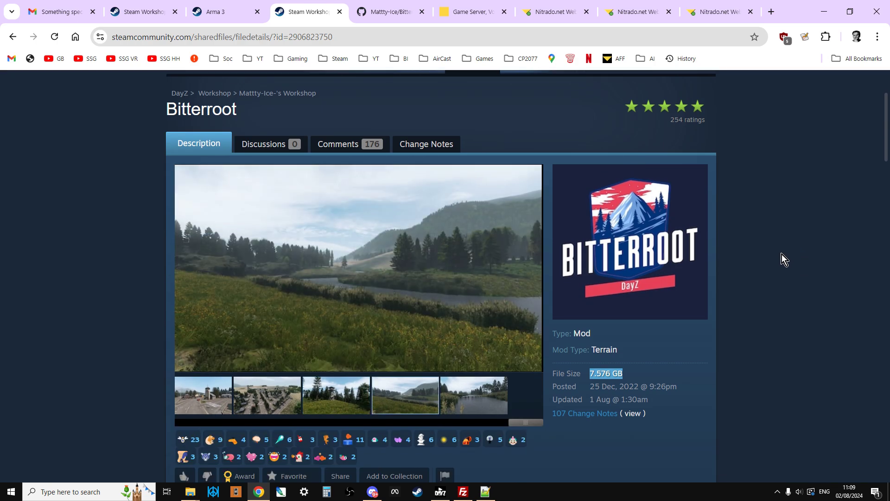
left_click(372, 491)
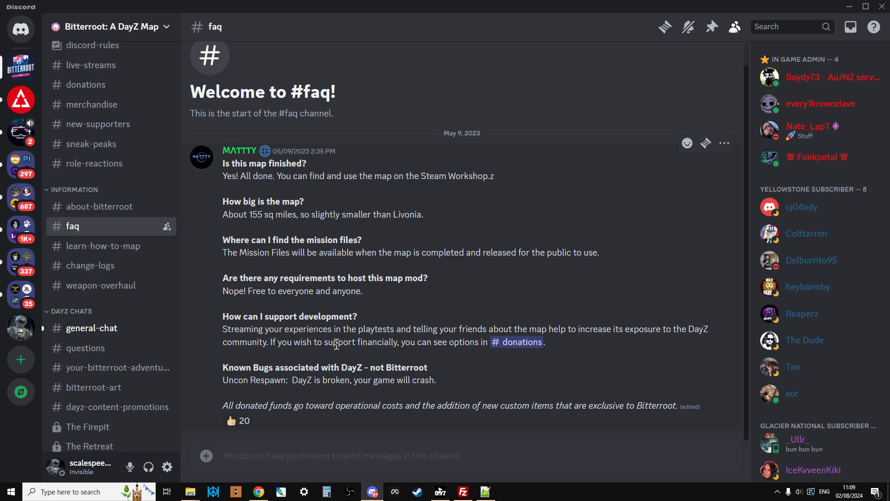
left_click(258, 492)
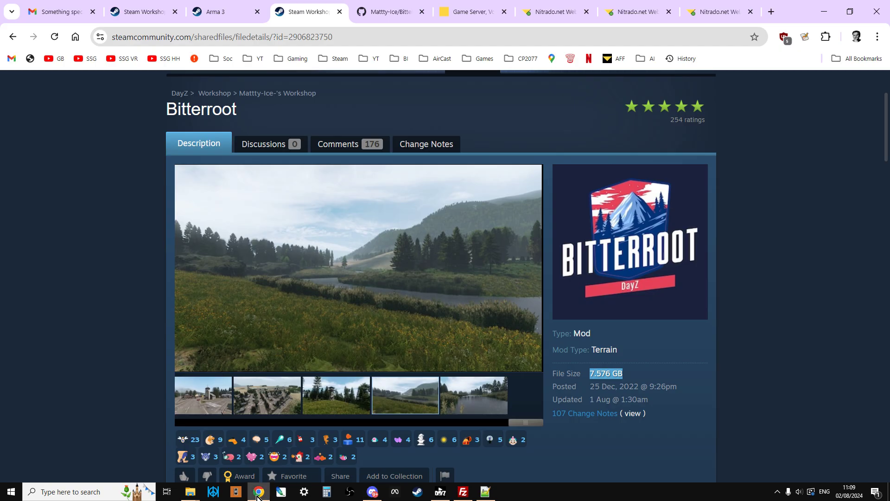
scroll(112, 329, "down", 1)
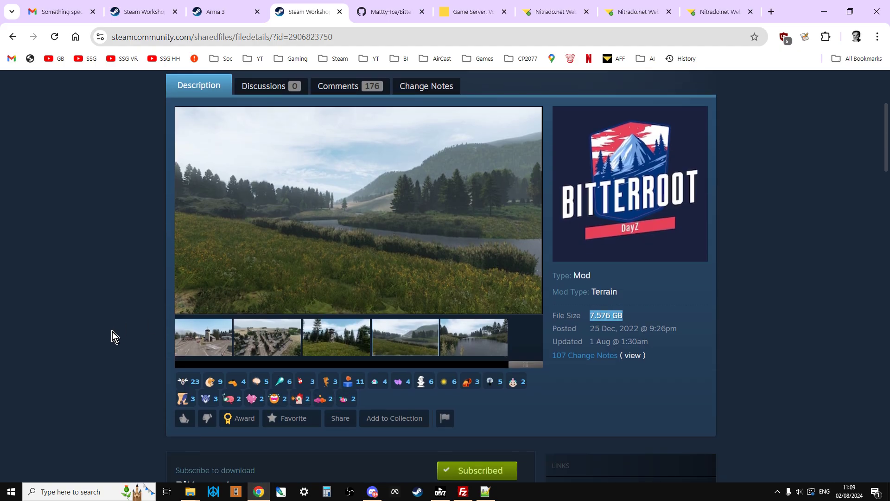
scroll(112, 332, "up", 1)
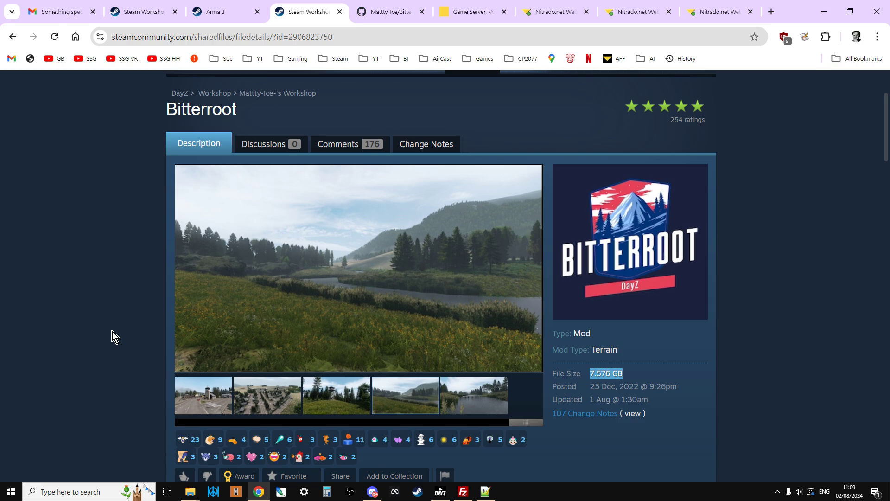